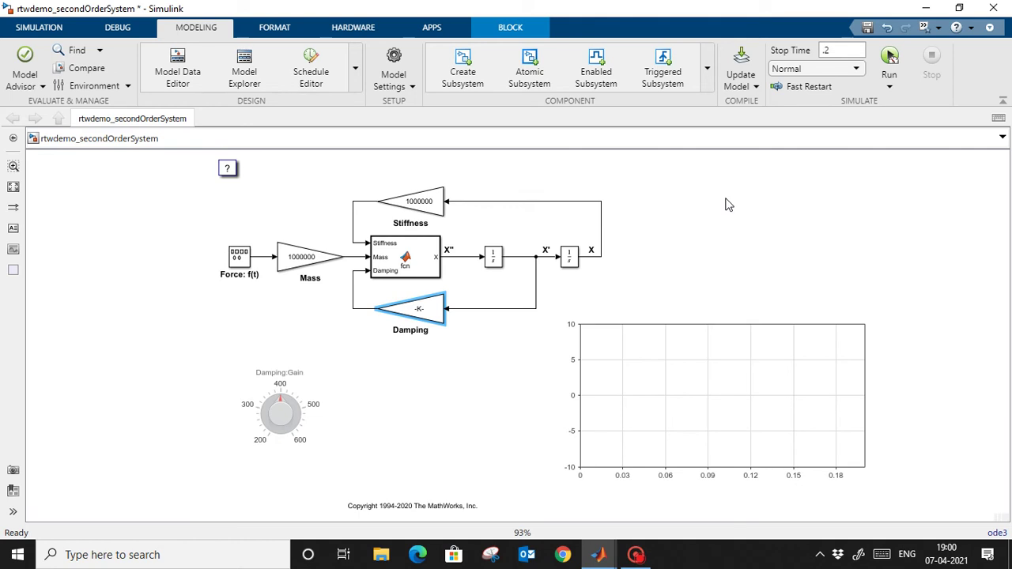
Inspect the Damping gain block, the Damping:Gain knob and the dashboard scope in the second-order system model.
{"action": "left_click", "coordinate": [433, 316]}
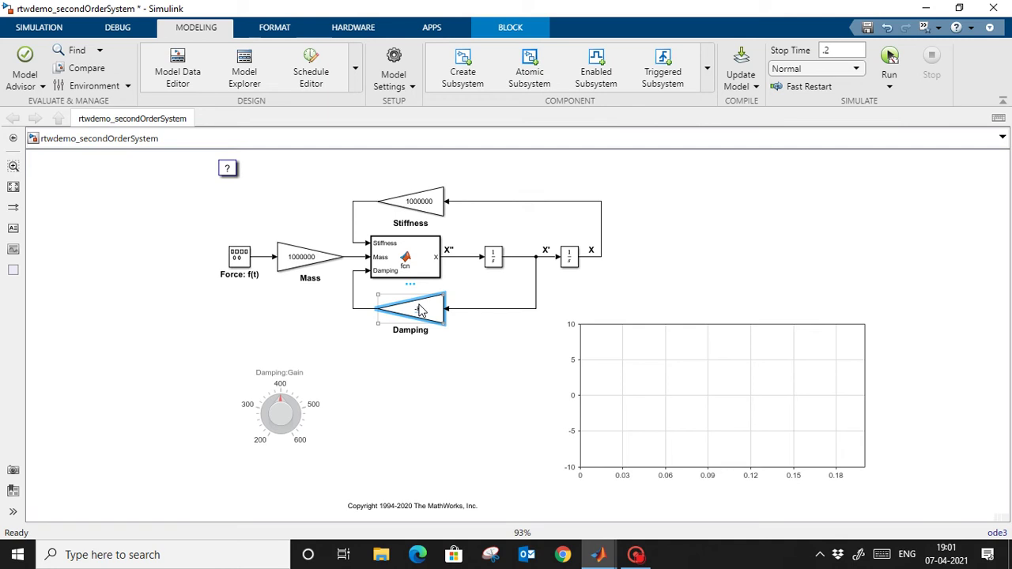
{"action": "left_click", "coordinate": [290, 417]}
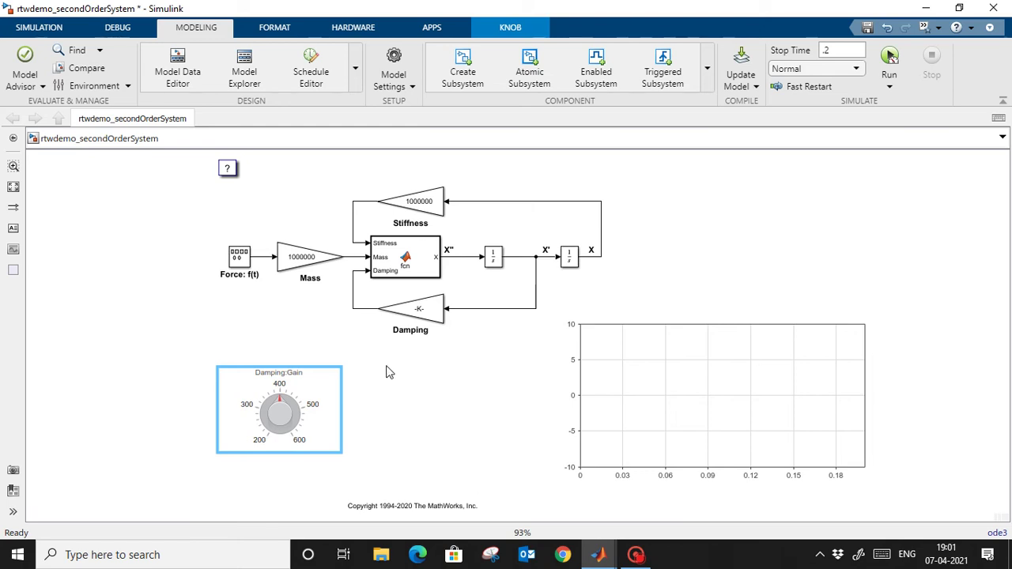
{"action": "left_click", "coordinate": [698, 398]}
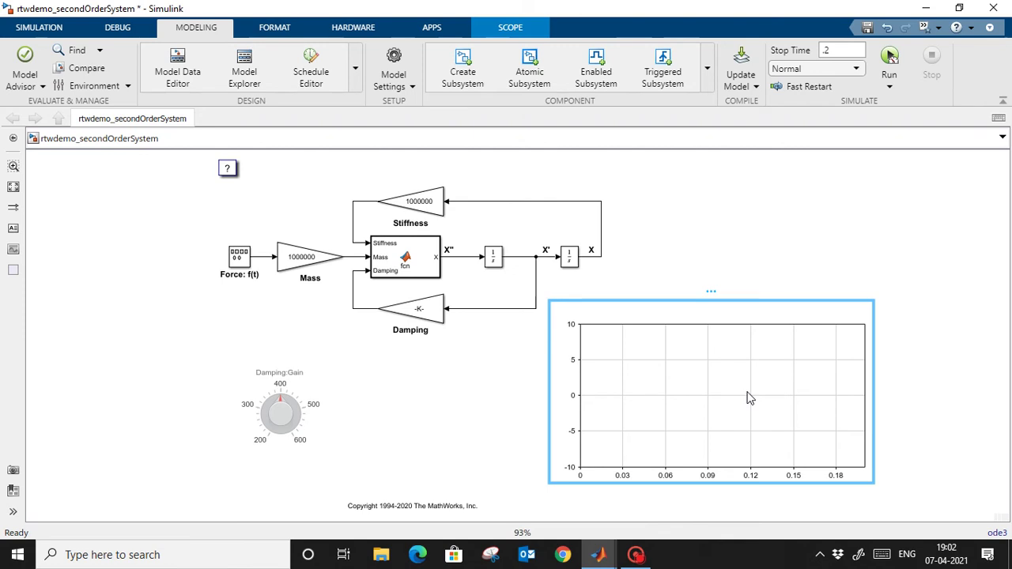
Switch to MATLAB, check the configured C compiler with mex -setup, and view the available add-on options.
{"action": "mouse_move", "coordinate": [599, 548]}
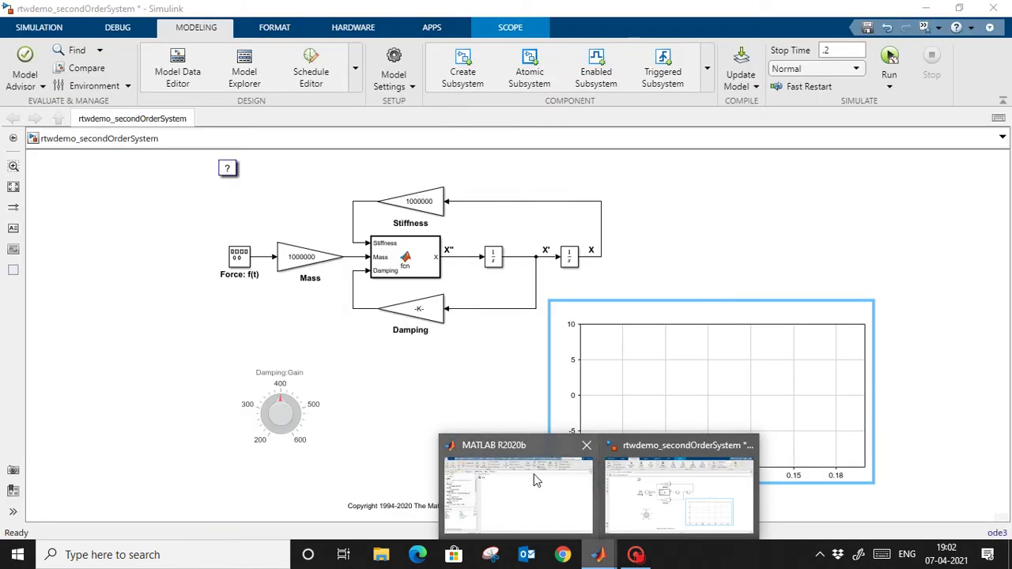
{"action": "left_click", "coordinate": [534, 480]}
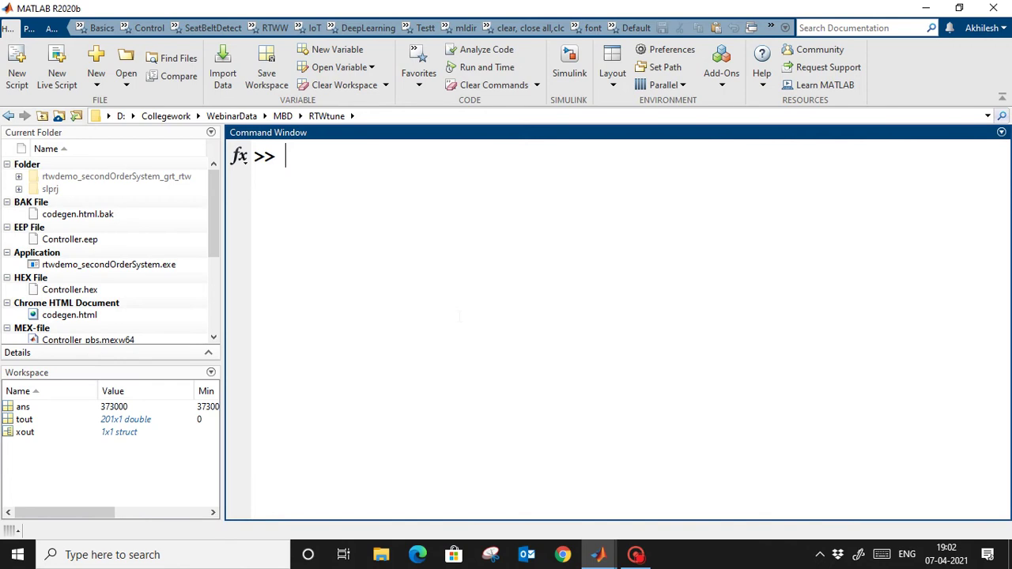
{"action": "type", "text": "mex -set"}
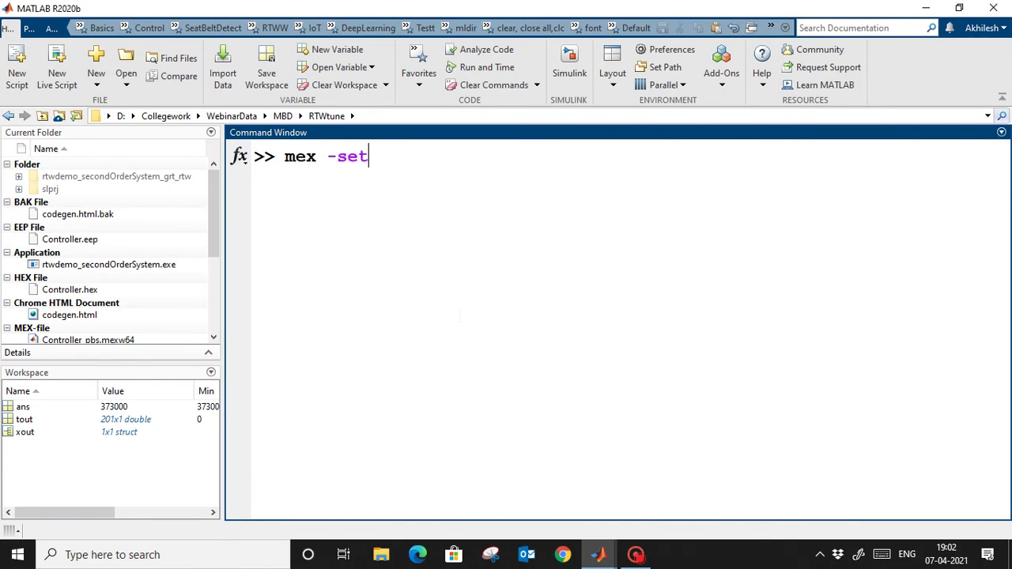
{"action": "type", "text": "up"}
{"action": "key", "text": "Return"}
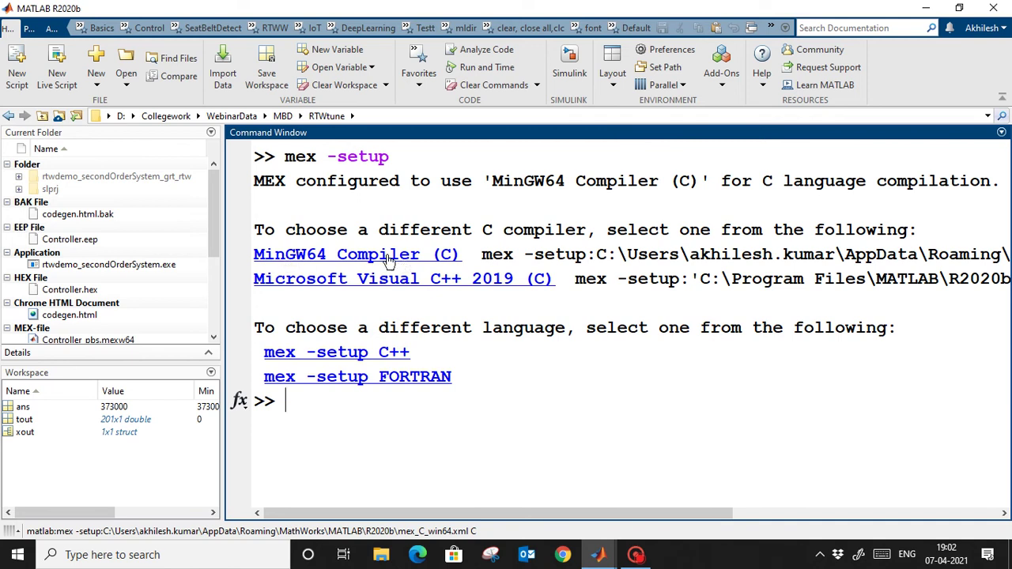
{"action": "left_click", "coordinate": [732, 92]}
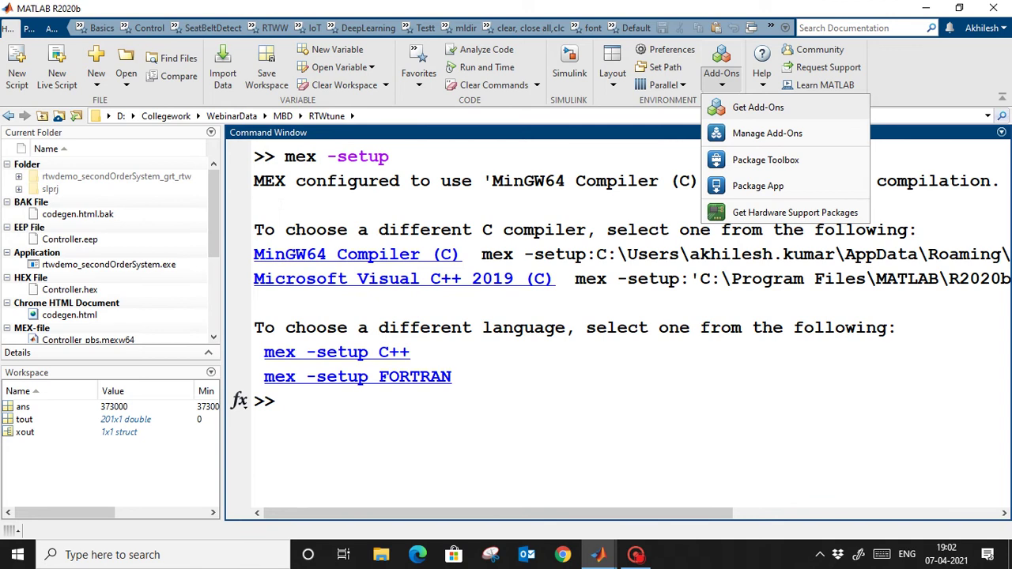
{"action": "key", "text": "Escape"}
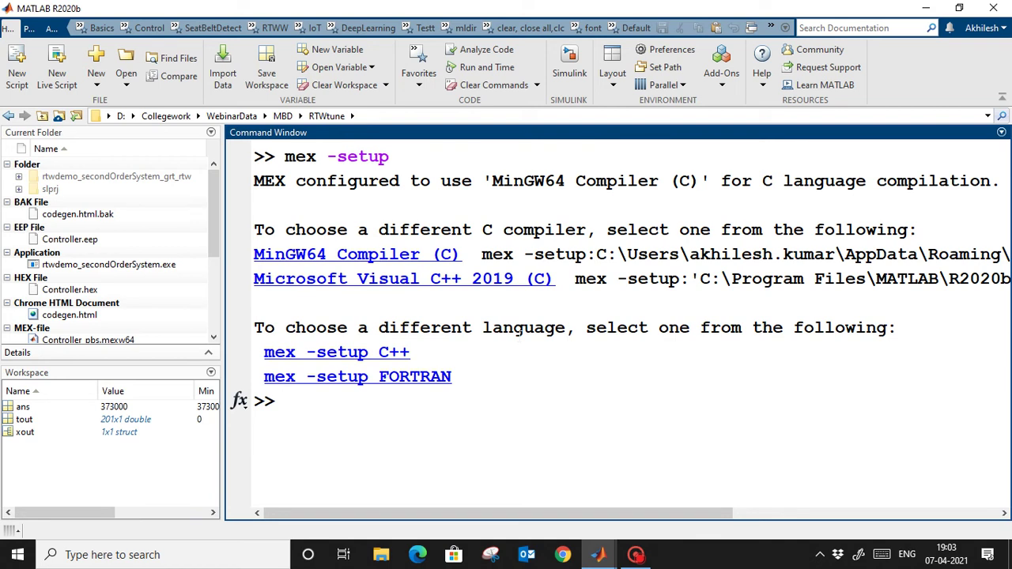
Return to the Simulink model and examine the code generation target file and language in its configuration parameters.
{"action": "key", "text": "alt+Tab"}
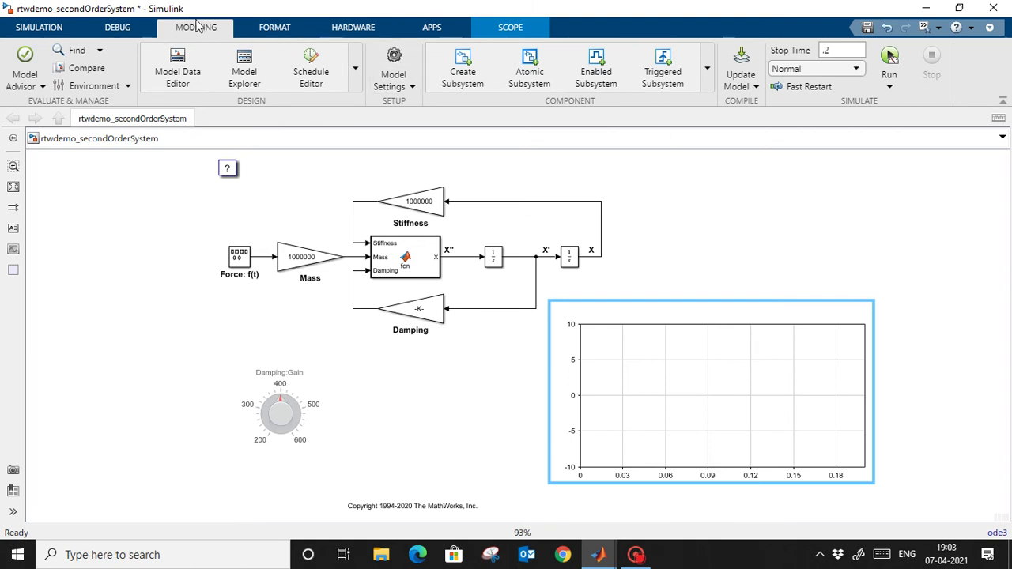
{"action": "left_click", "coordinate": [393, 60]}
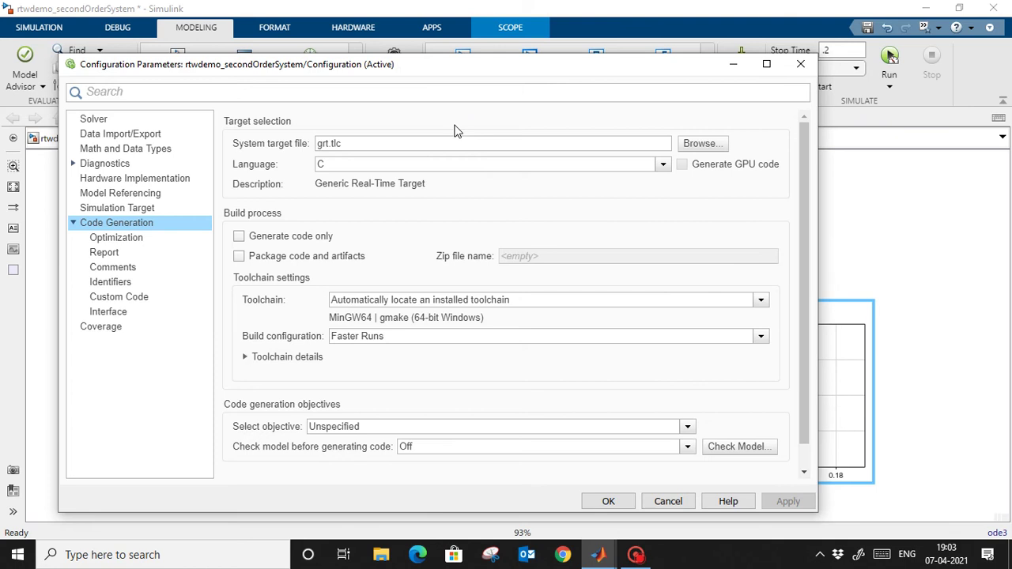
{"action": "left_click", "coordinate": [668, 167]}
{"action": "left_click", "coordinate": [668, 170]}
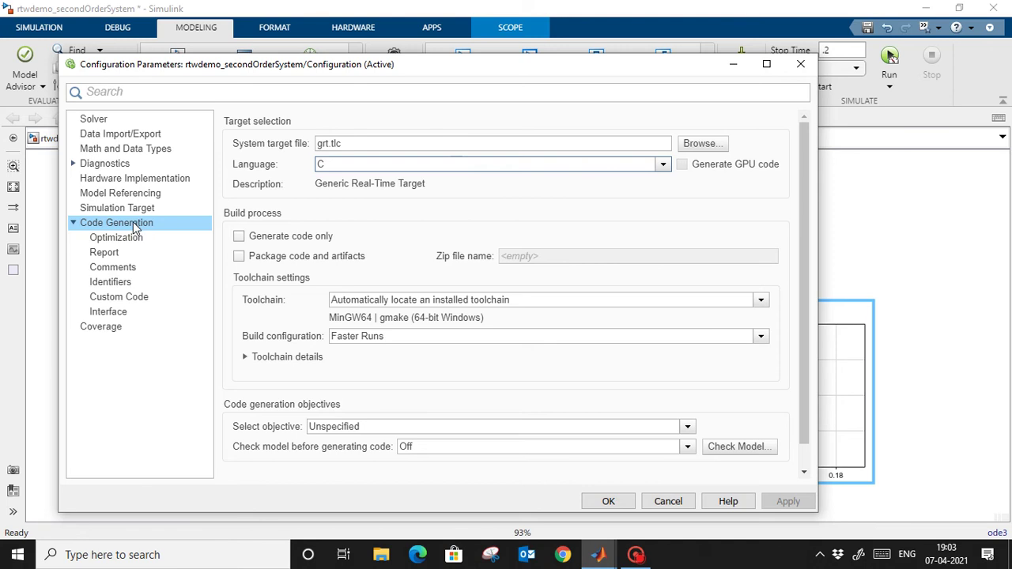
Review the data import/export settings and the code interface's external mode transport layer options, and minimize the configuration parameters.
{"action": "left_click", "coordinate": [119, 136]}
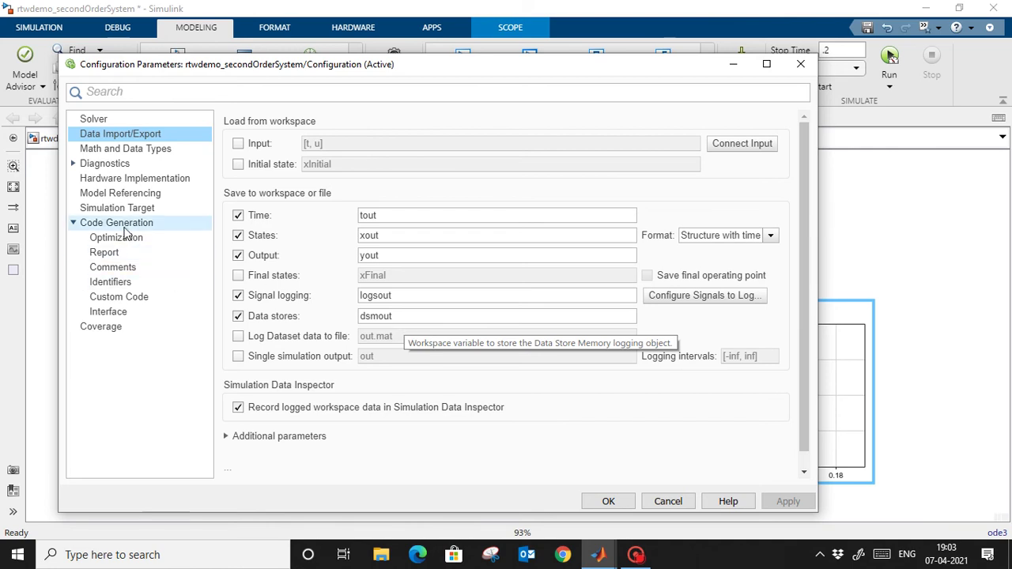
{"action": "left_click", "coordinate": [123, 313]}
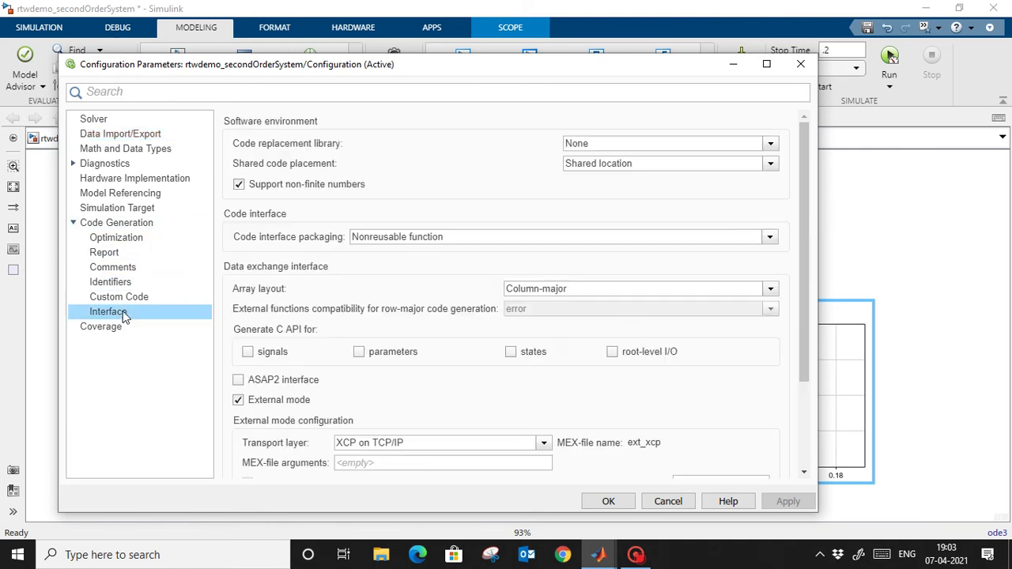
{"action": "left_click_drag", "start_coordinate": [798, 224], "coordinate": [813, 319]}
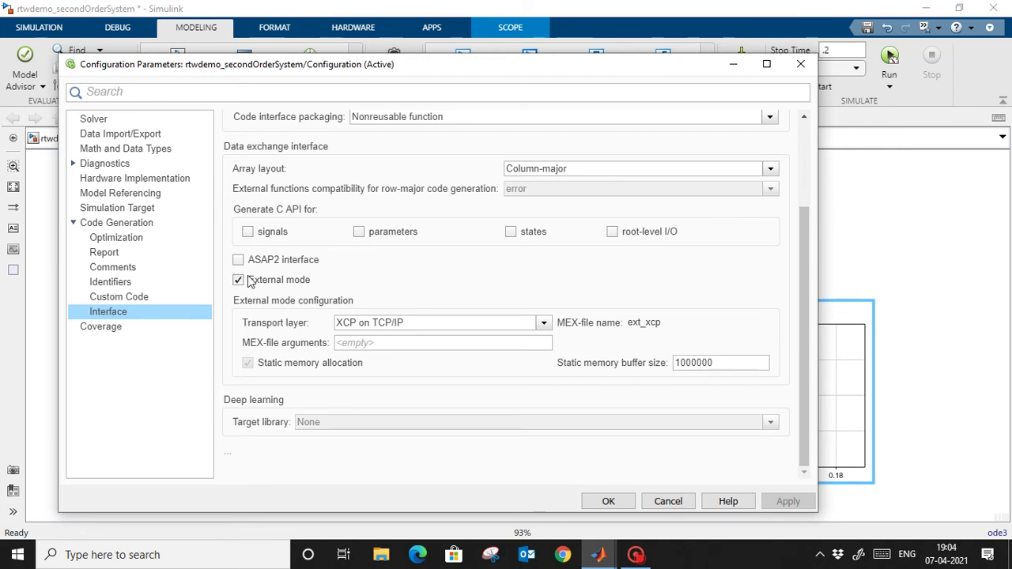
{"action": "left_click", "coordinate": [411, 325]}
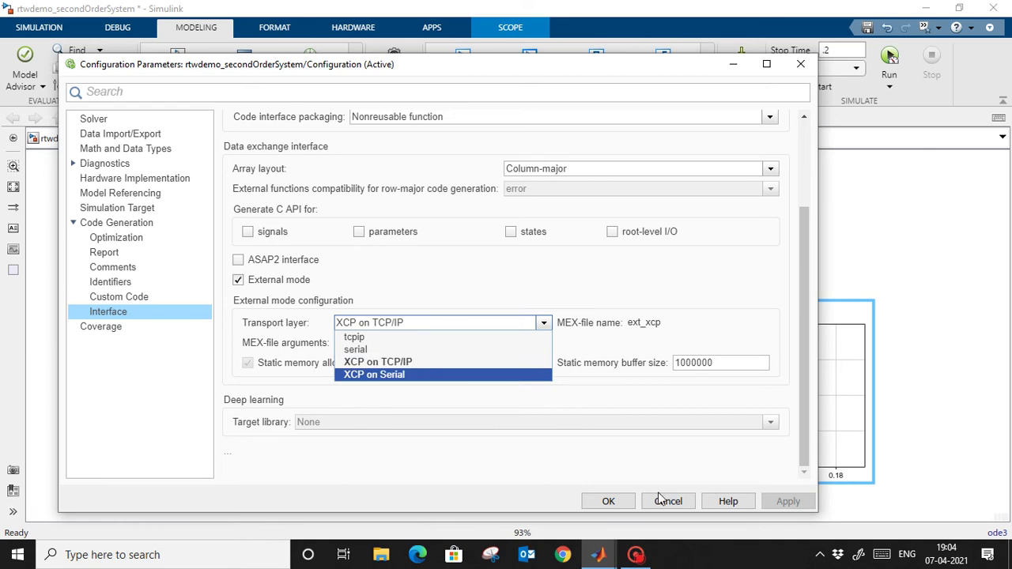
{"action": "left_click", "coordinate": [733, 64]}
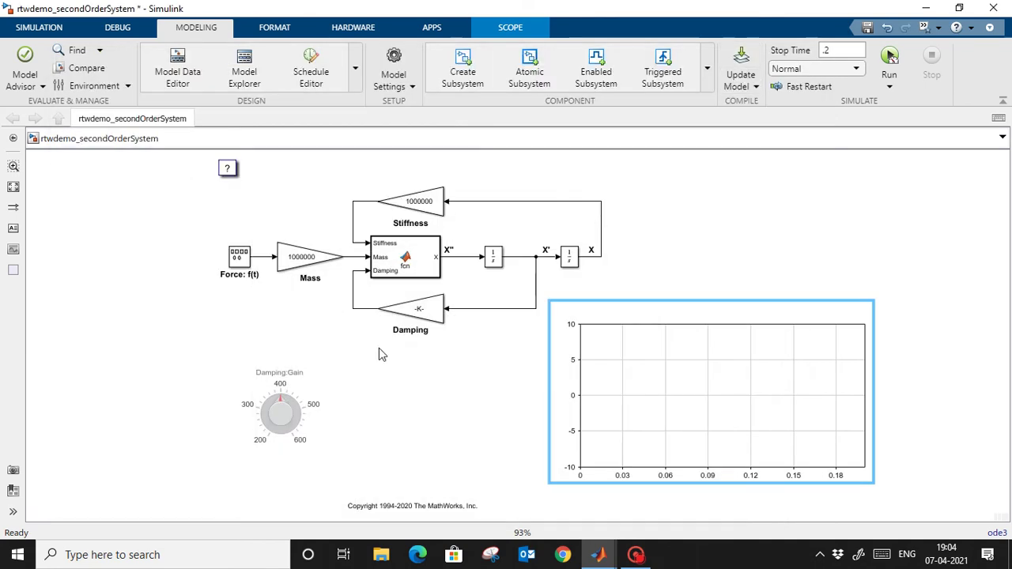
Check the knob's link to the Damping block, and recheck the external mode configuration without changing it.
{"action": "left_click", "coordinate": [288, 404]}
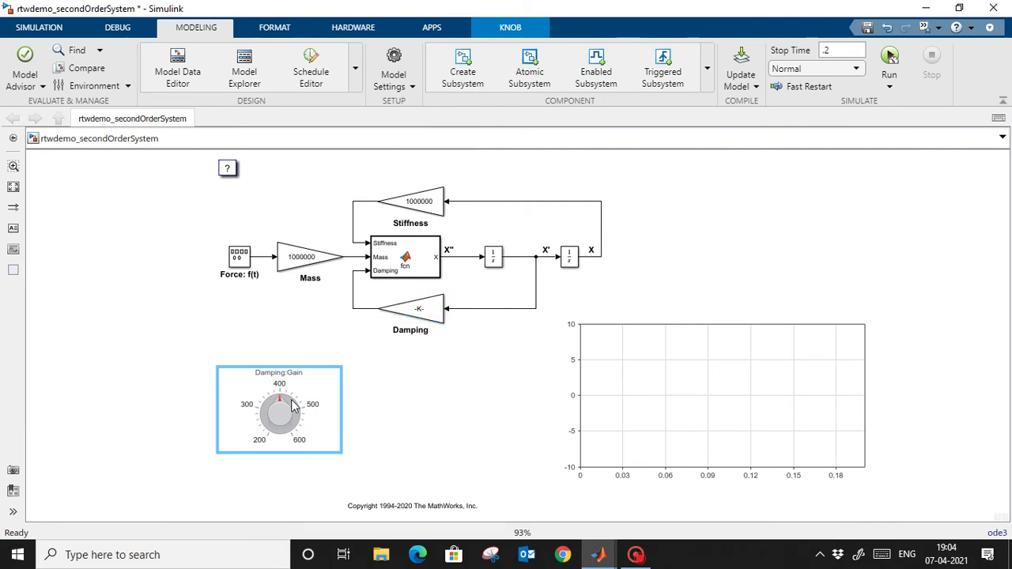
{"action": "left_click", "coordinate": [422, 314]}
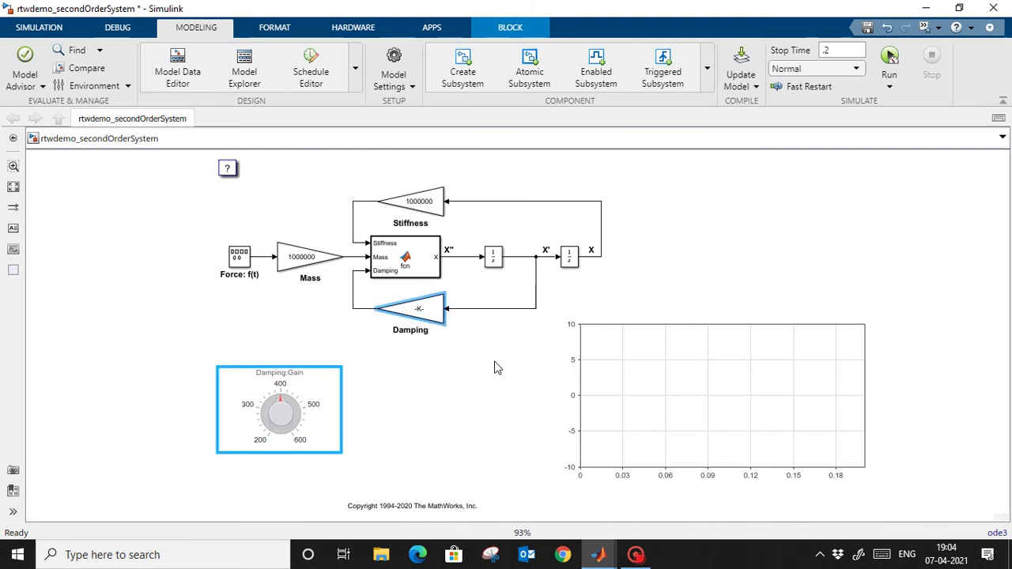
{"action": "key", "text": "ctrl+e"}
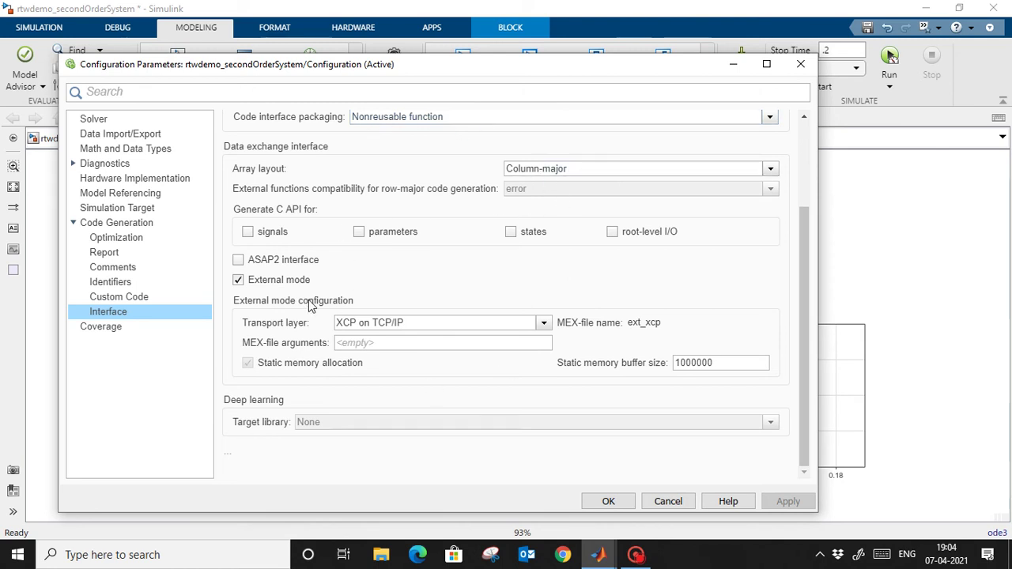
{"action": "left_click", "coordinate": [662, 502]}
{"action": "left_click", "coordinate": [385, 405]}
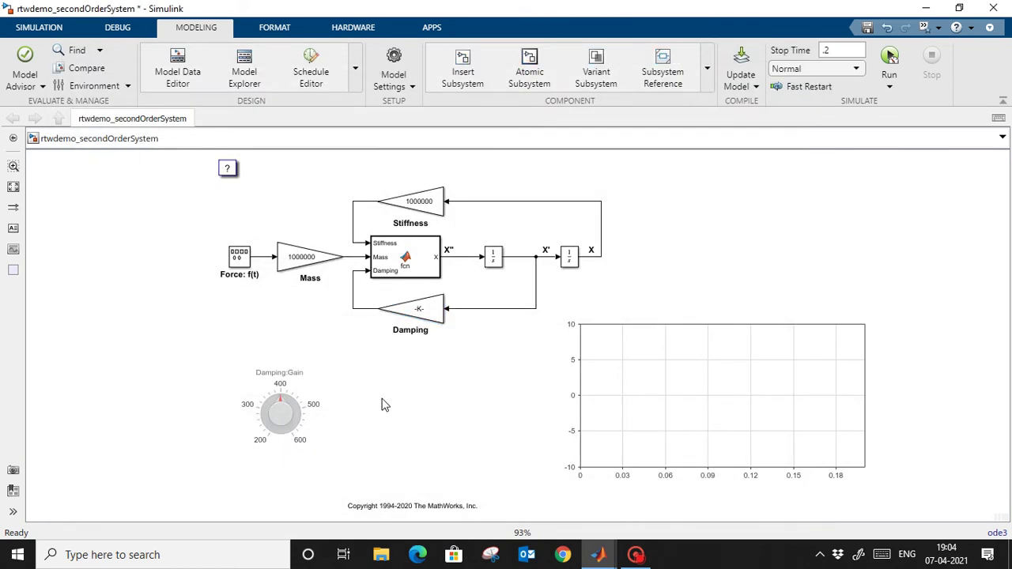
Look over the simulation run controls and the hardware deployment options Build and Build, Deploy & Start.
{"action": "left_click", "coordinate": [32, 30]}
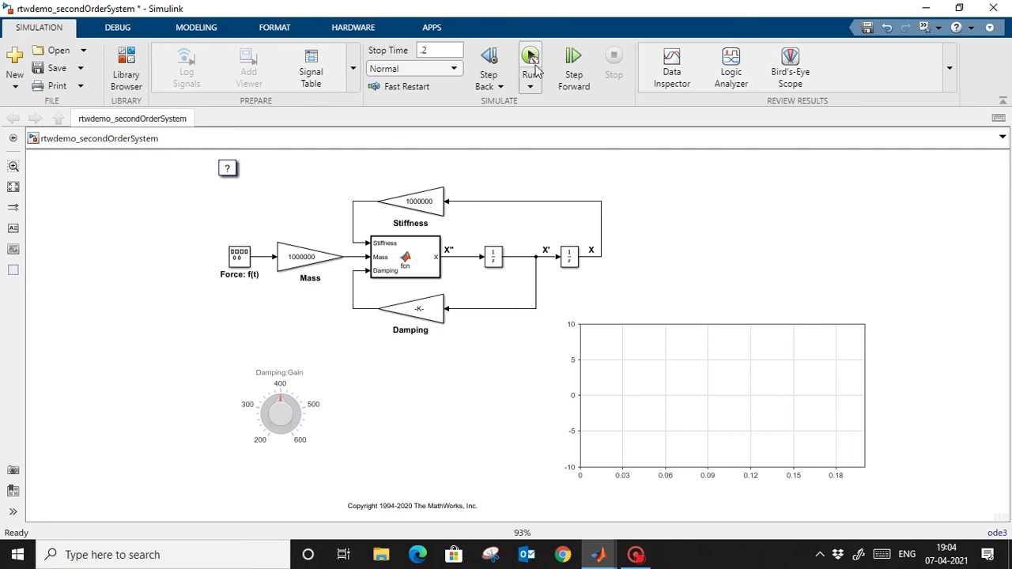
{"action": "left_click", "coordinate": [490, 255]}
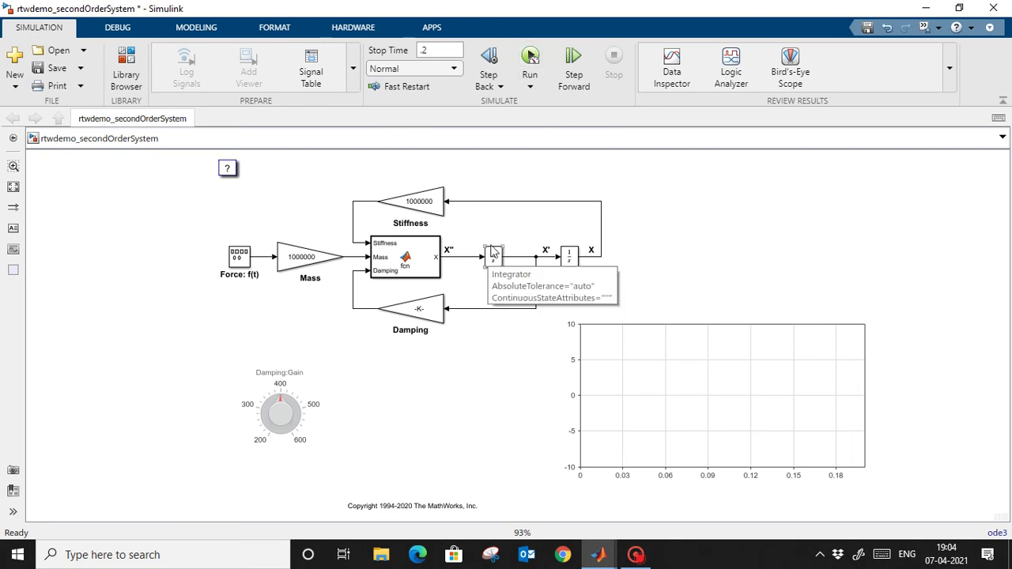
{"action": "left_click", "coordinate": [360, 30]}
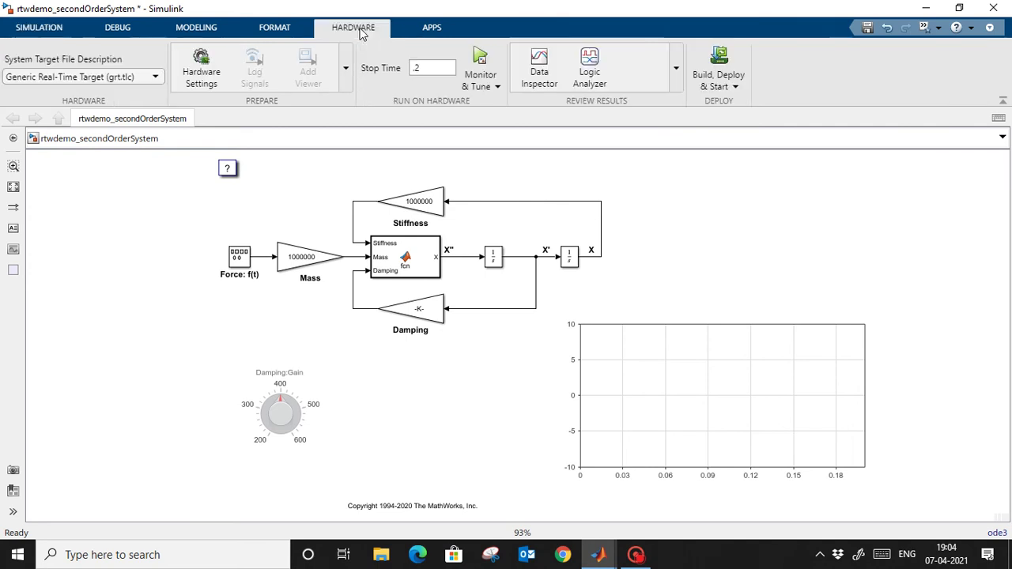
{"action": "left_click", "coordinate": [739, 87]}
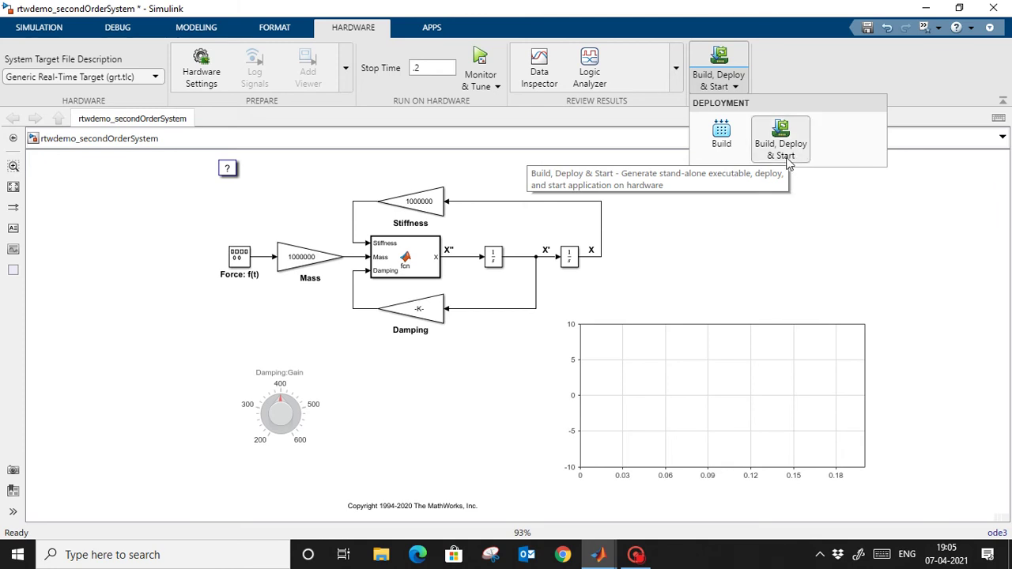
{"action": "left_click", "coordinate": [755, 239]}
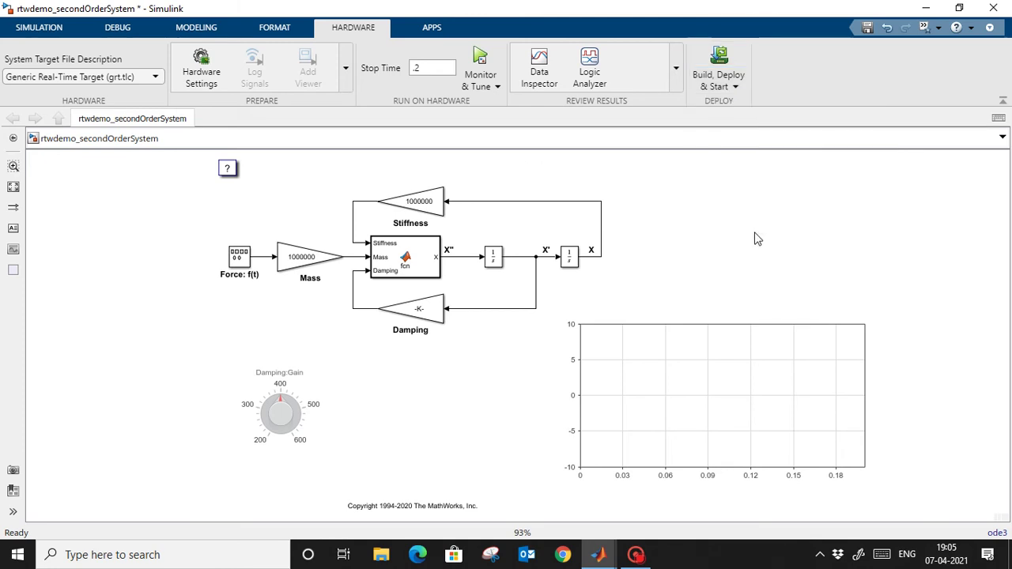
Review the hardware board choices, device vendor and device type in the hardware settings, and leave them without changes.
{"action": "left_click", "coordinate": [200, 69]}
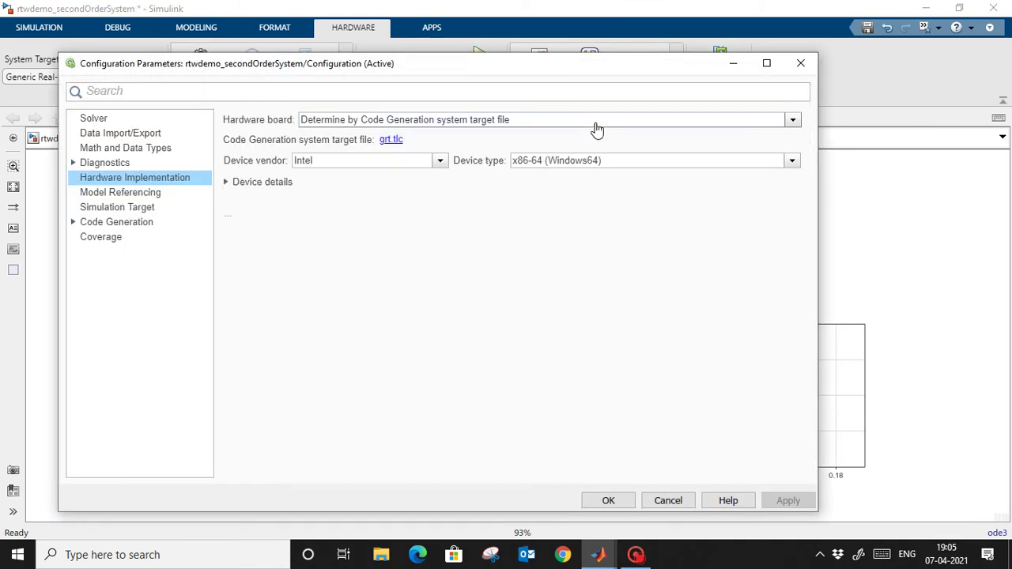
{"action": "left_click", "coordinate": [497, 120]}
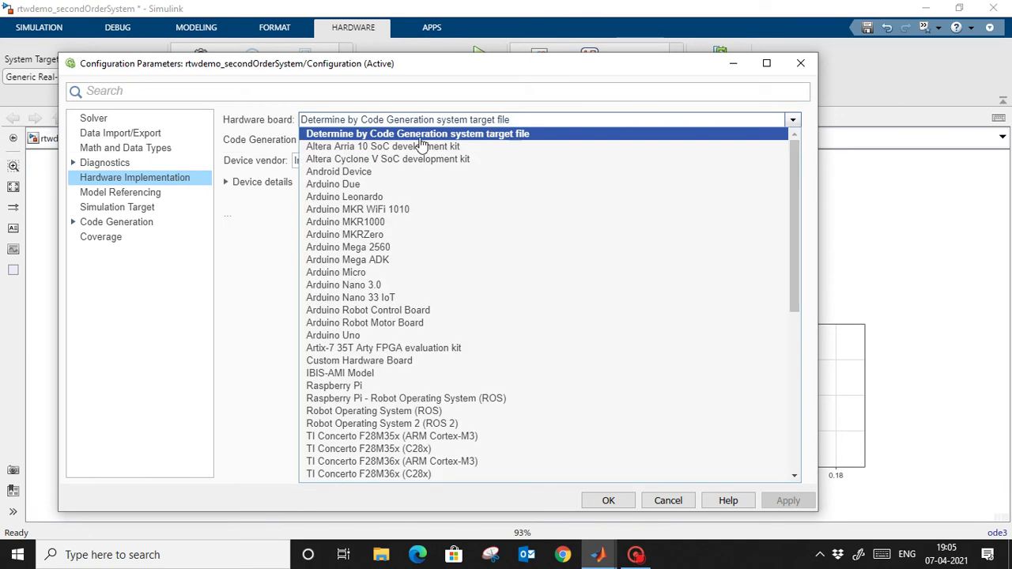
{"action": "left_click", "coordinate": [260, 163]}
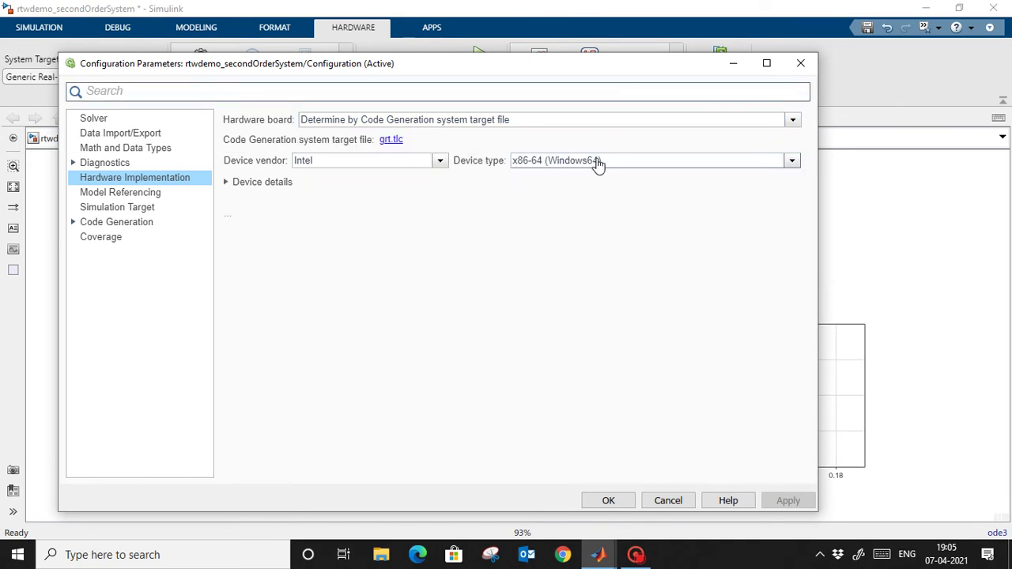
{"action": "left_click", "coordinate": [389, 164]}
{"action": "left_click", "coordinate": [520, 143]}
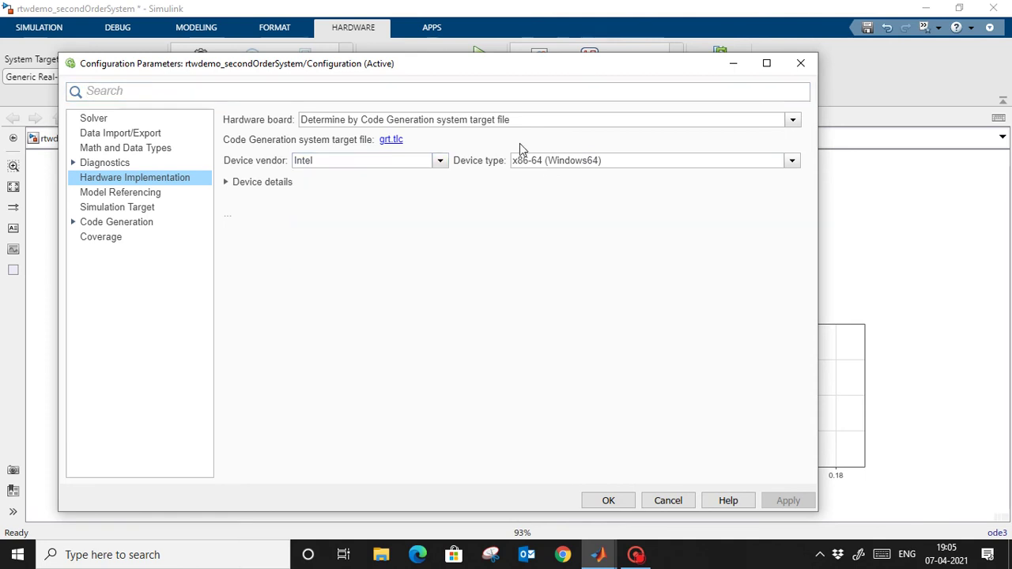
{"action": "left_click", "coordinate": [667, 498]}
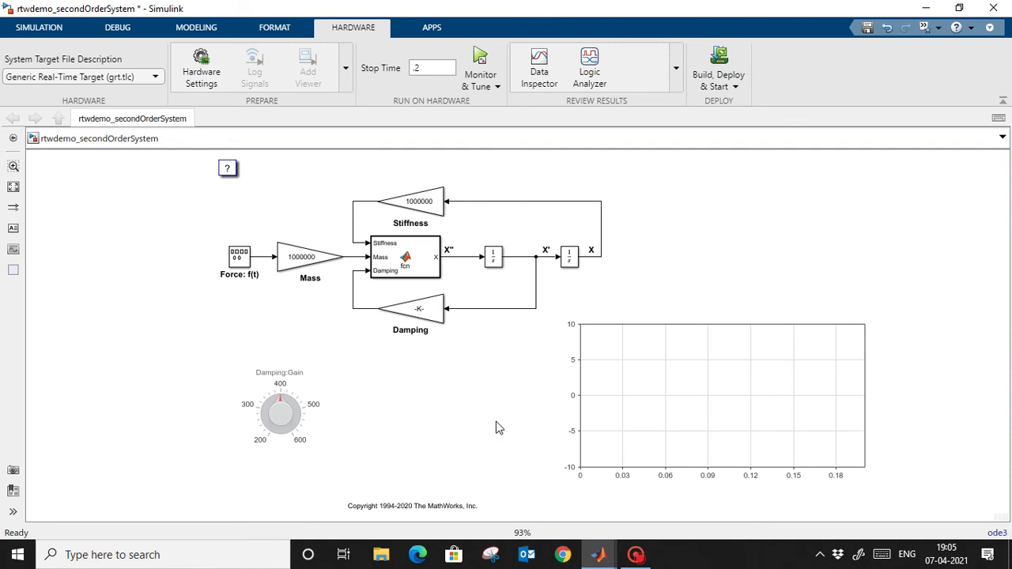
Recheck the mex compiler output in MATLAB, and examine the Monitor & Tune external mode commands for the Simulink model.
{"action": "key", "text": "alt+Tab"}
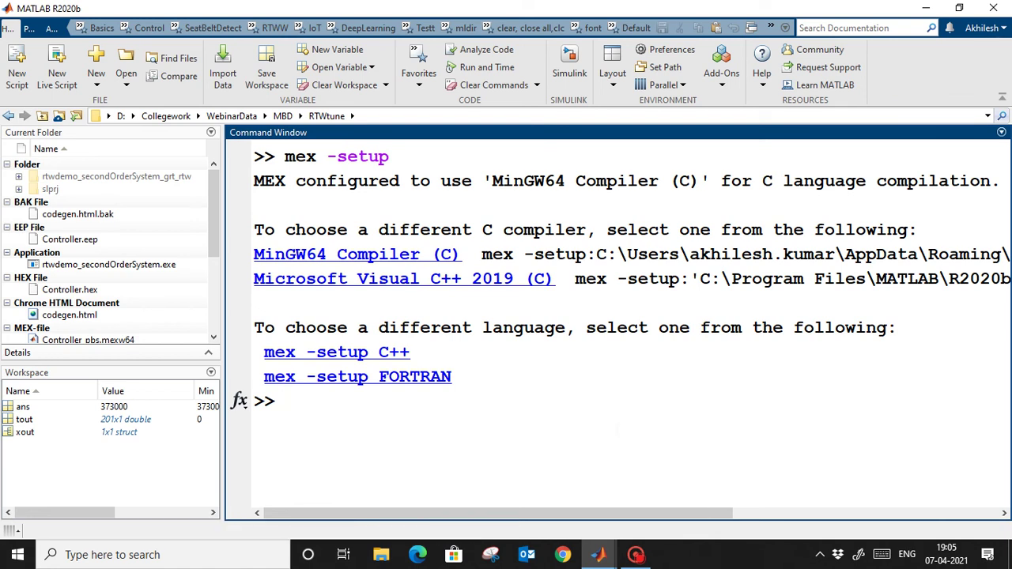
{"action": "key", "text": "alt+Tab"}
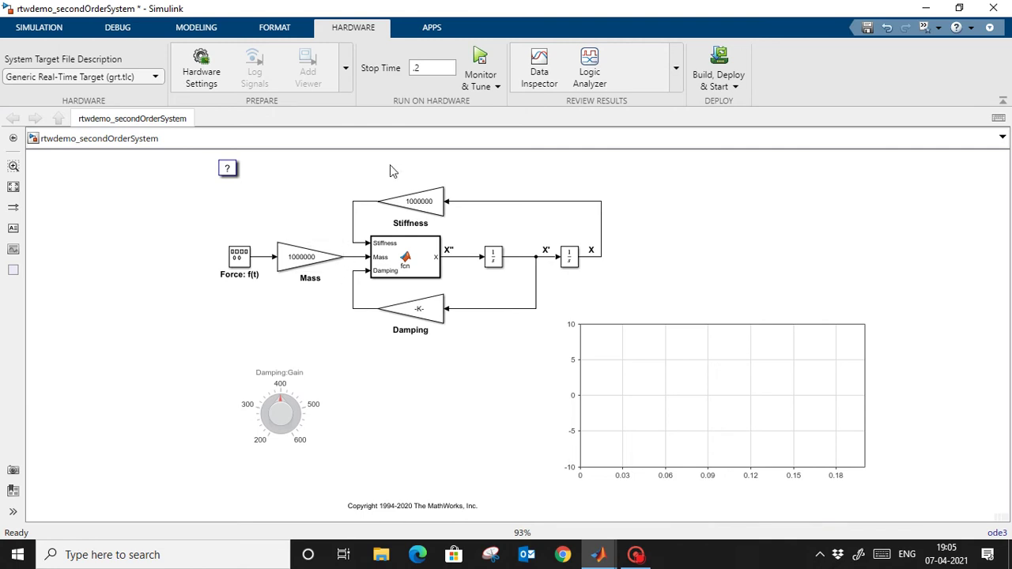
{"action": "left_click", "coordinate": [497, 87]}
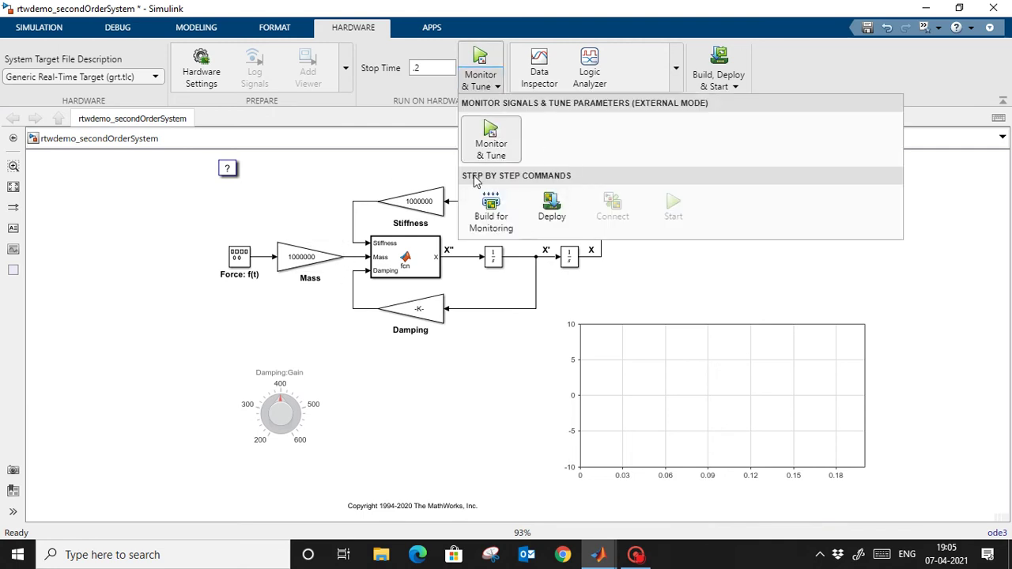
{"action": "left_click", "coordinate": [500, 377]}
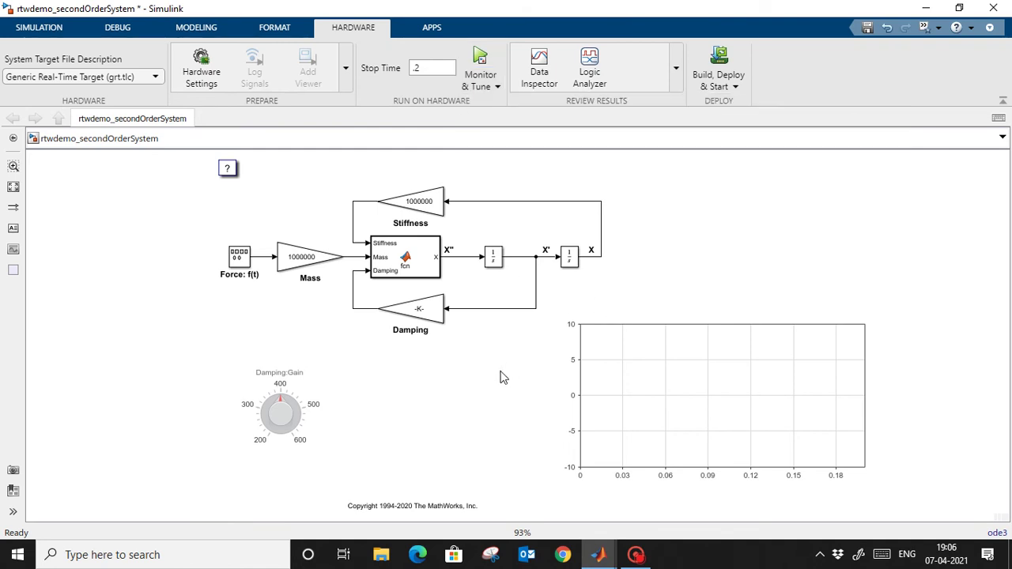
Run the model in Normal simulation mode with stop time .2 and turn the Damping:Gain knob to about 600 during the run.
{"action": "left_click", "coordinate": [45, 30]}
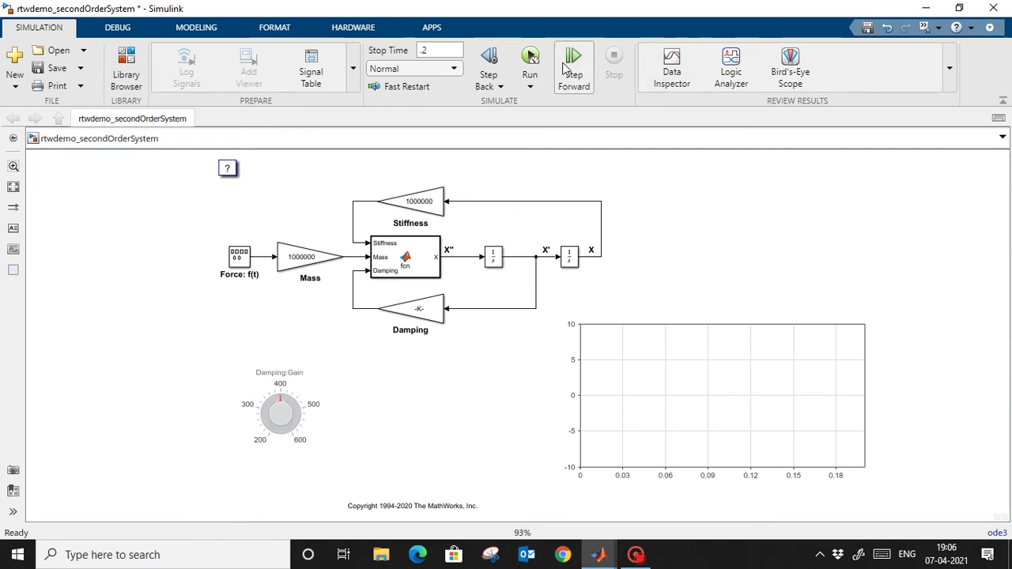
{"action": "left_click", "coordinate": [531, 60]}
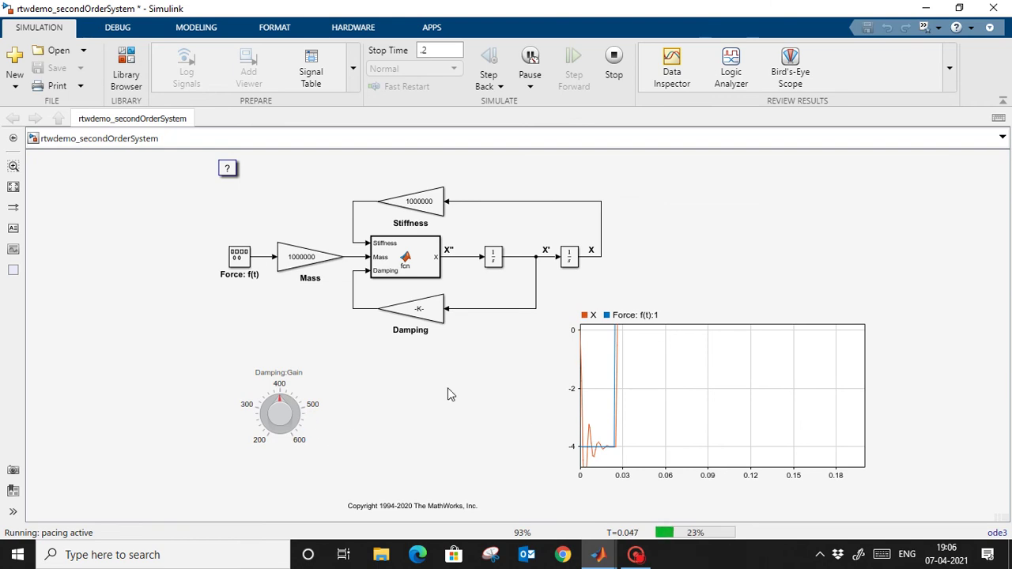
{"action": "left_click", "coordinate": [307, 419]}
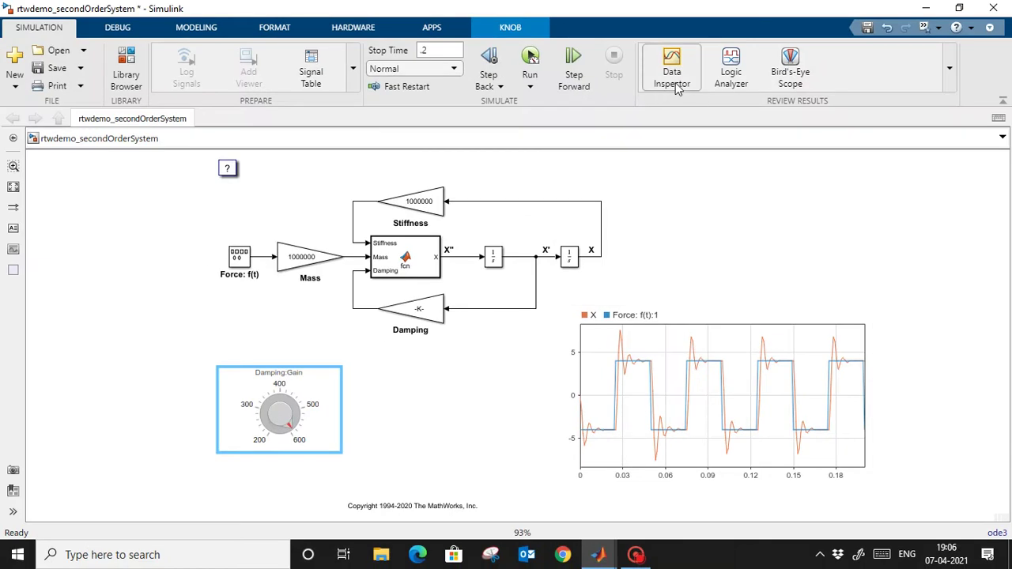
Plot the X and Force: f(t):1 signals of Run 3 in the Simulation Data Inspector, examine them and close it.
{"action": "left_click", "coordinate": [672, 79]}
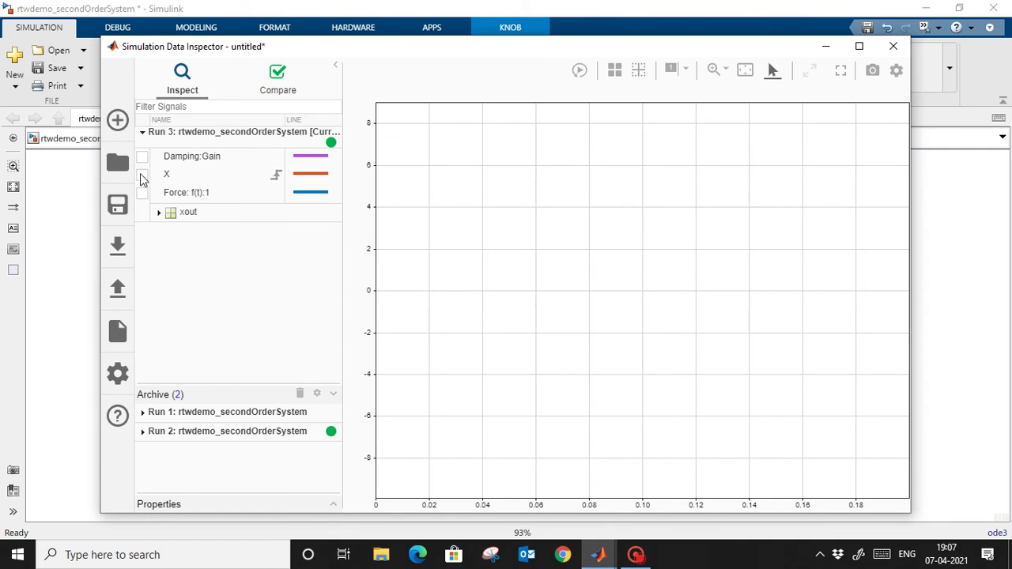
{"action": "left_click", "coordinate": [141, 175]}
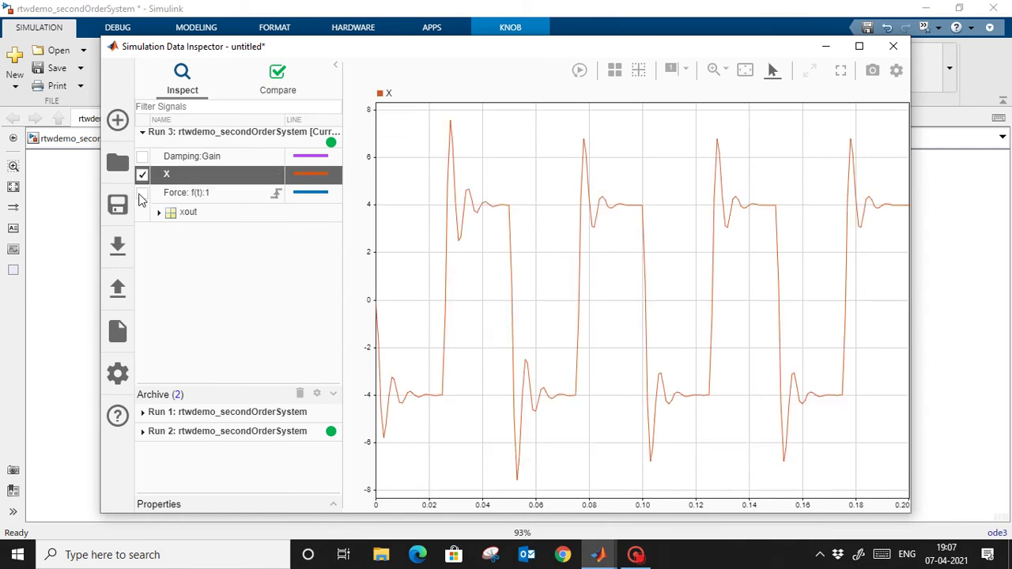
{"action": "left_click", "coordinate": [141, 193]}
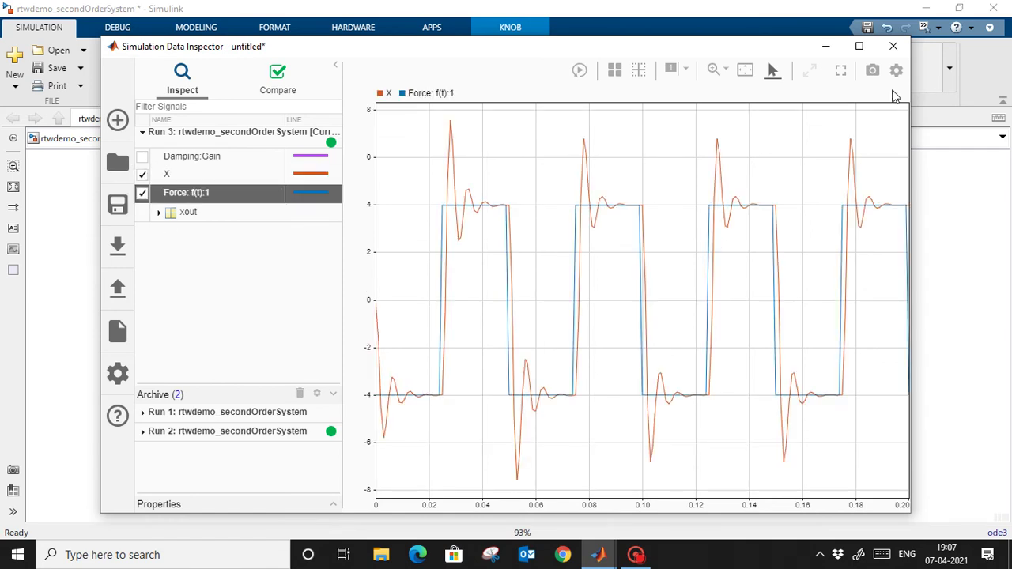
{"action": "left_click", "coordinate": [894, 46]}
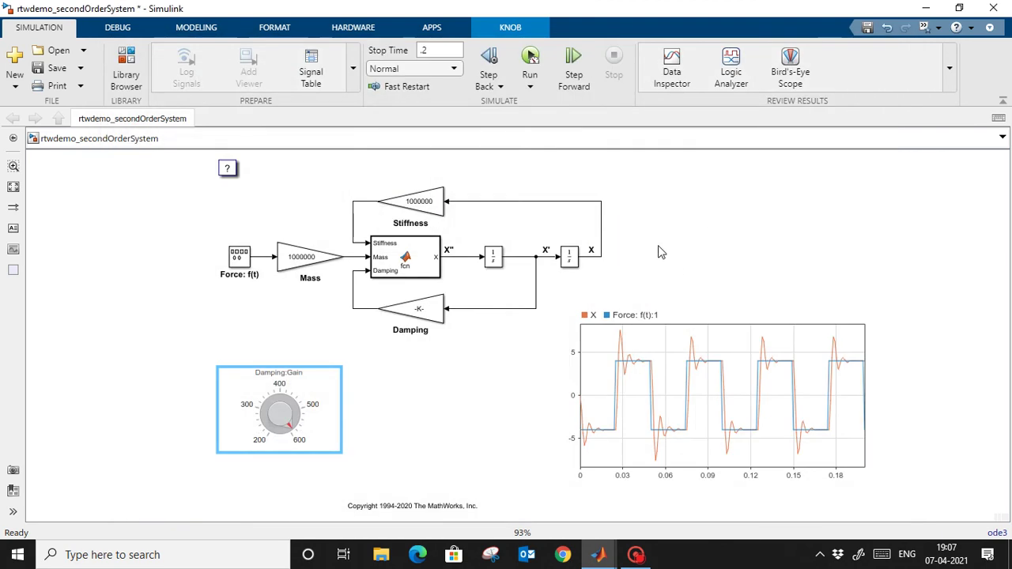
Select the X signal line, look over its signal logging and monitoring options, and deselect it.
{"action": "left_click", "coordinate": [602, 239]}
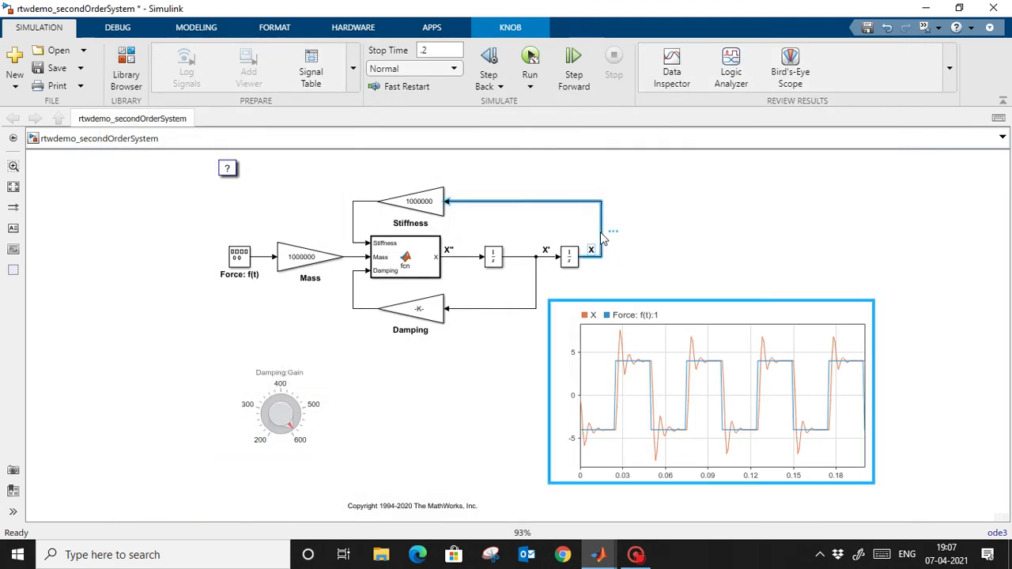
{"action": "left_click", "coordinate": [509, 29]}
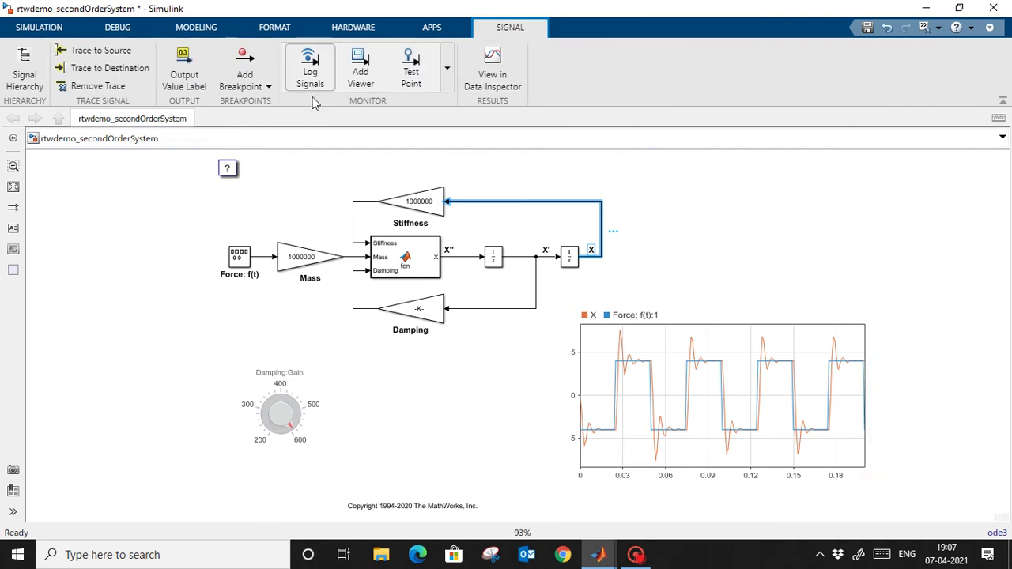
{"action": "left_click", "coordinate": [759, 175]}
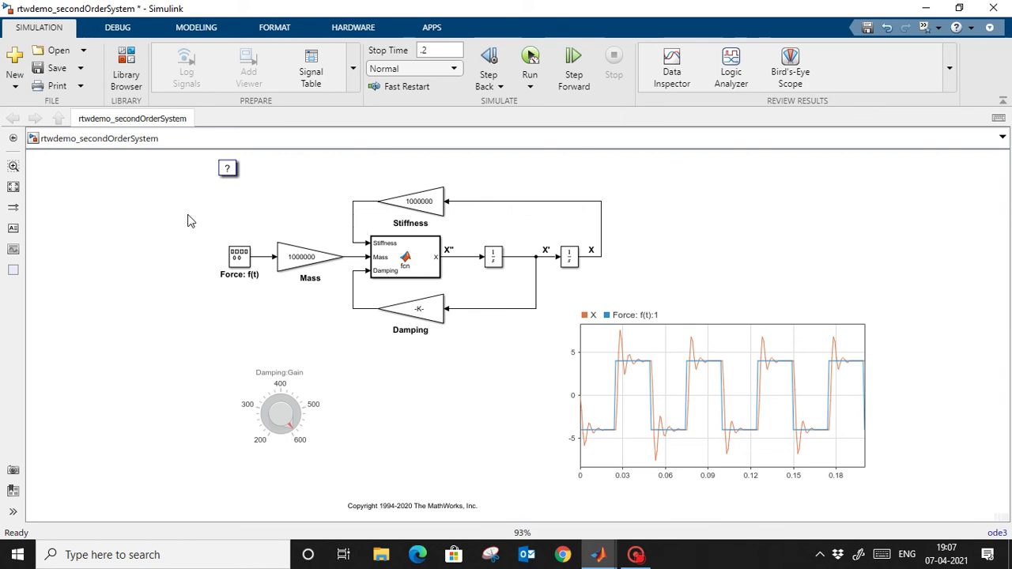
Build the model for monitoring as the first external mode step-by-step command.
{"action": "left_click", "coordinate": [360, 28]}
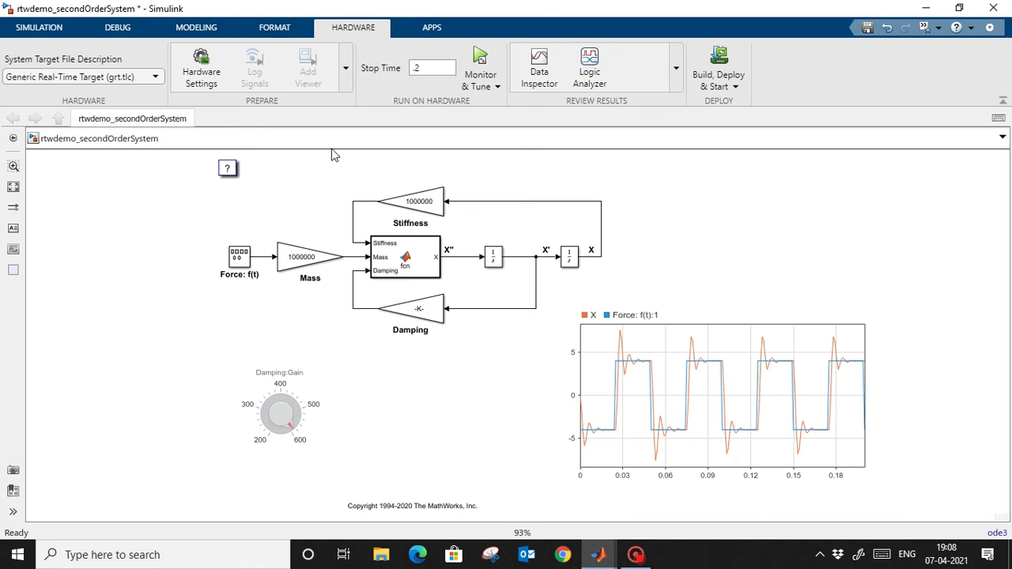
{"action": "left_click", "coordinate": [498, 89]}
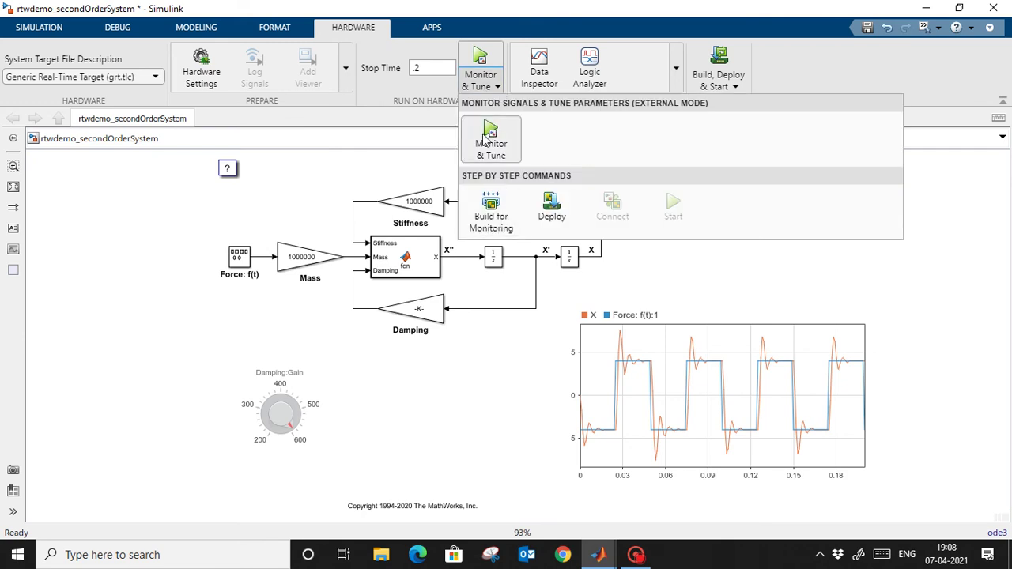
{"action": "left_click", "coordinate": [494, 227]}
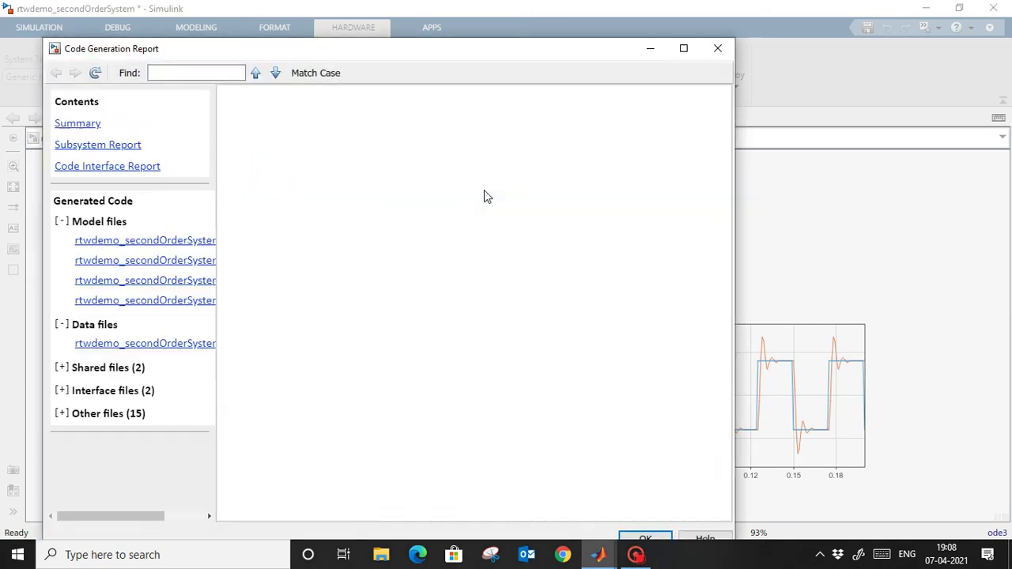
Review the summary, rtwdemo_secondOrderSystem_data.c and rtwdemo_secondOrderSystem.c in the maximized code generation report, and close it.
{"action": "left_click", "coordinate": [684, 48]}
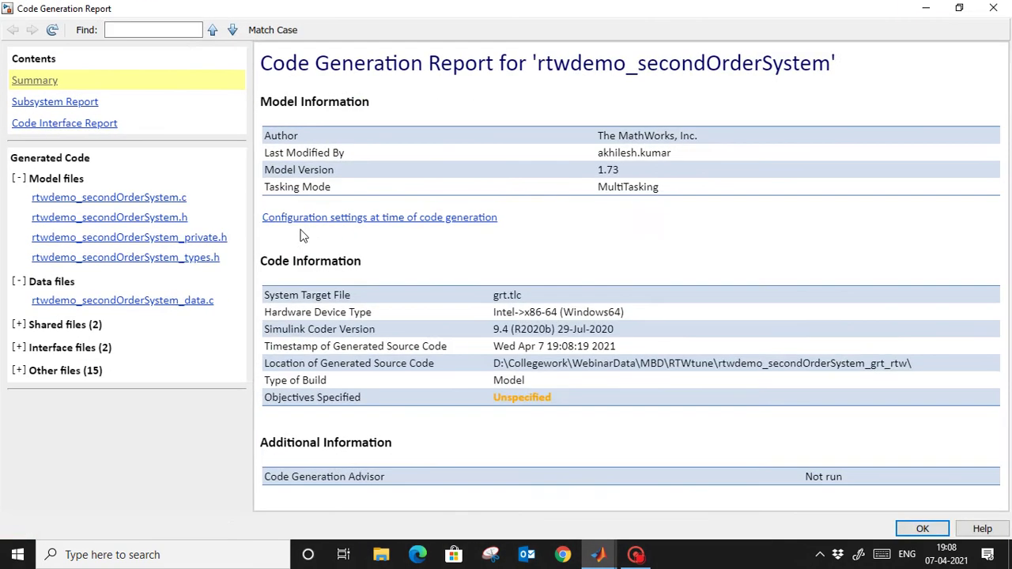
{"action": "left_click", "coordinate": [158, 306]}
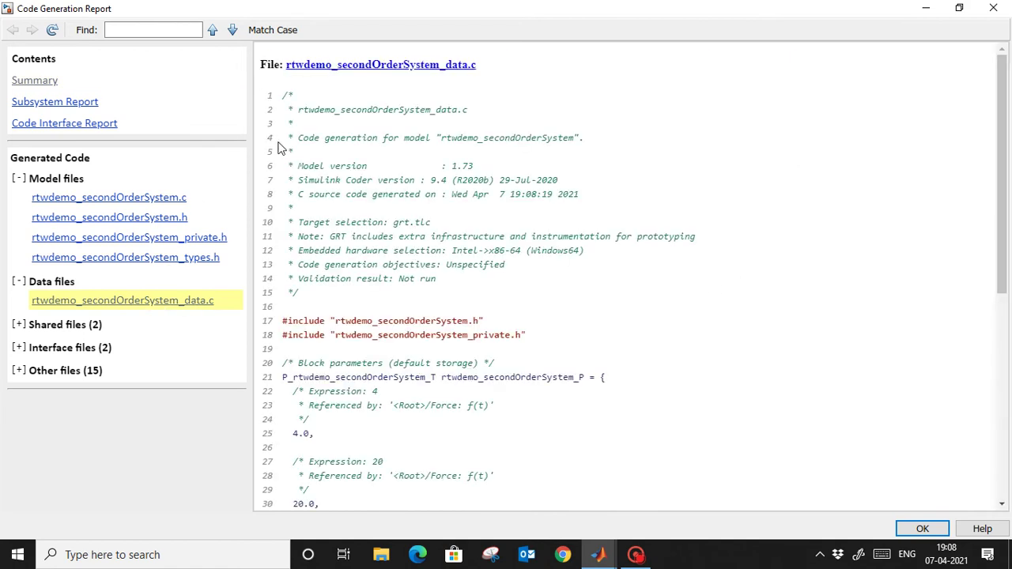
{"action": "left_click_drag", "start_coordinate": [1008, 147], "coordinate": [1009, 378]}
{"action": "left_click_drag", "start_coordinate": [999, 279], "coordinate": [968, 120]}
{"action": "left_click", "coordinate": [150, 198]}
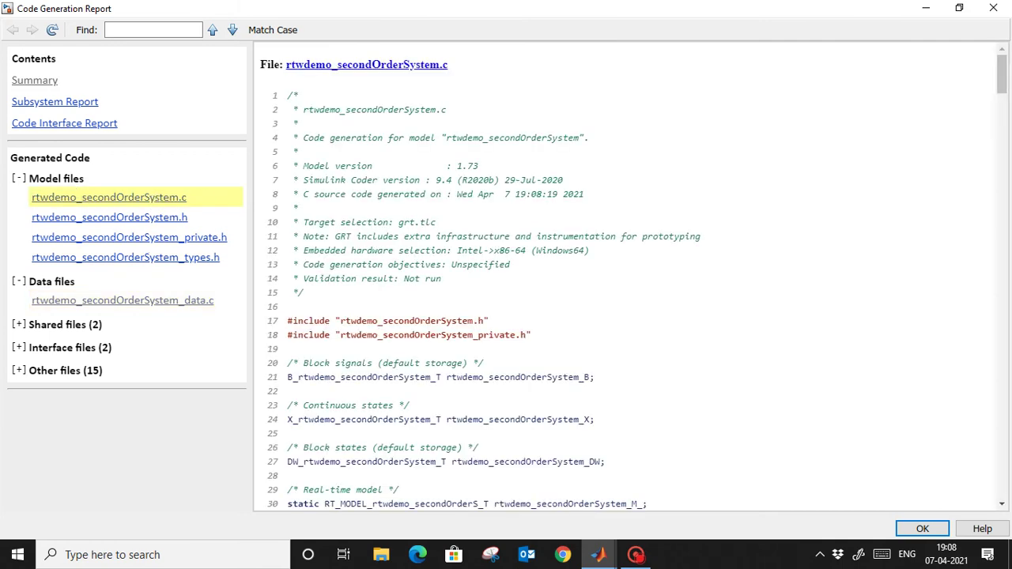
{"action": "left_click_drag", "start_coordinate": [1007, 92], "coordinate": [968, 122]}
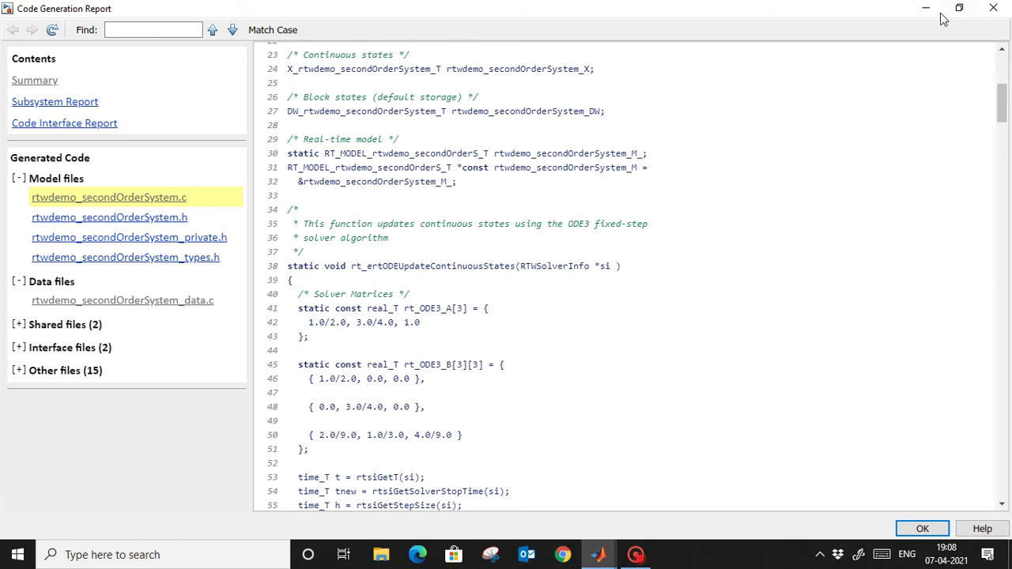
{"action": "double_click", "coordinate": [879, 14]}
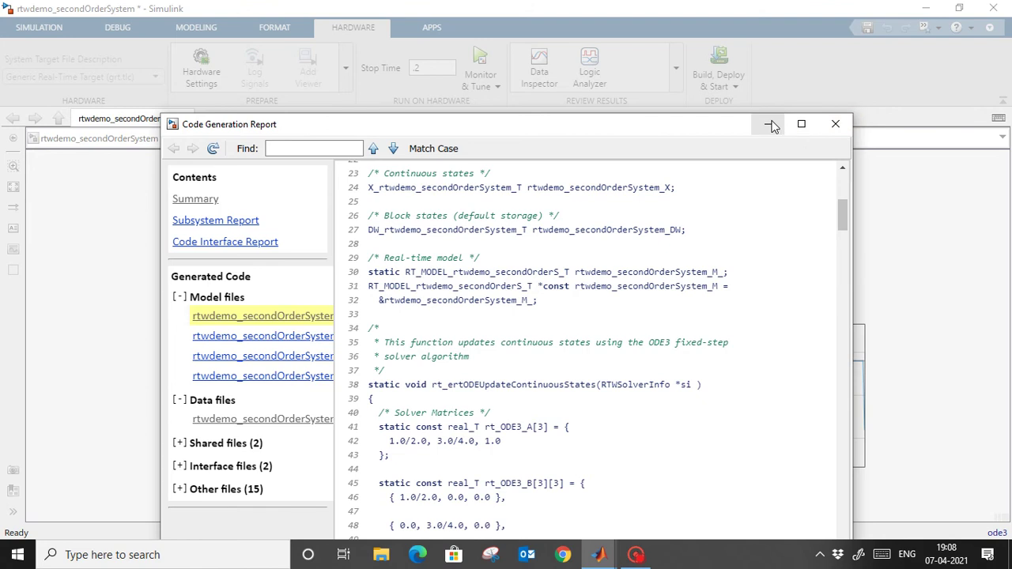
{"action": "left_click", "coordinate": [836, 124]}
Check MATLAB's current folder for the built rtwdemo_secondOrderSystem.exe and return to the Simulink model.
{"action": "key", "text": "alt+Tab"}
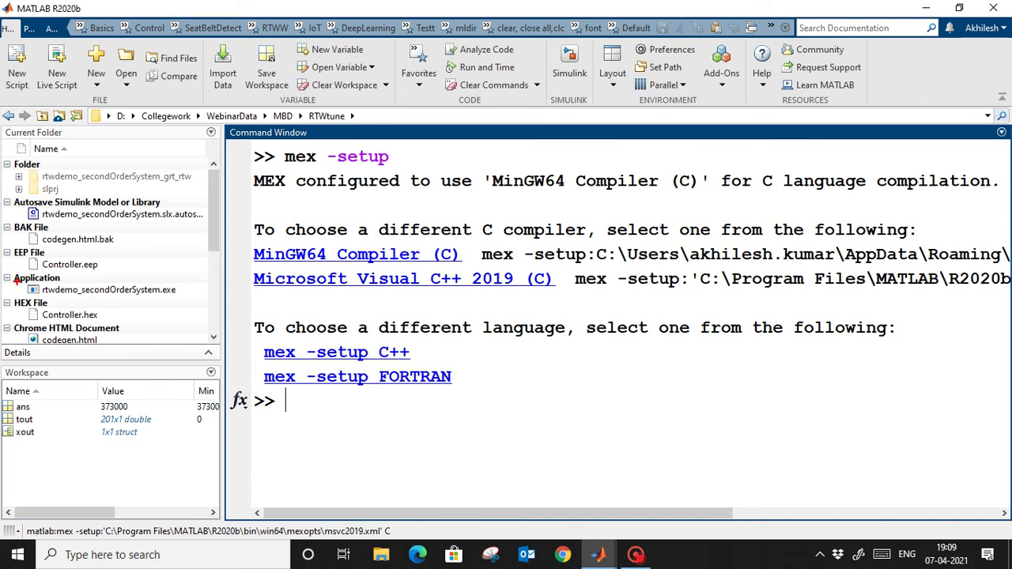
{"action": "mouse_move", "coordinate": [16, 282]}
{"action": "left_mouse_down"}
{"action": "mouse_move", "coordinate": [162, 299]}
{"action": "mouse_move", "coordinate": [191, 313]}
{"action": "left_mouse_up"}
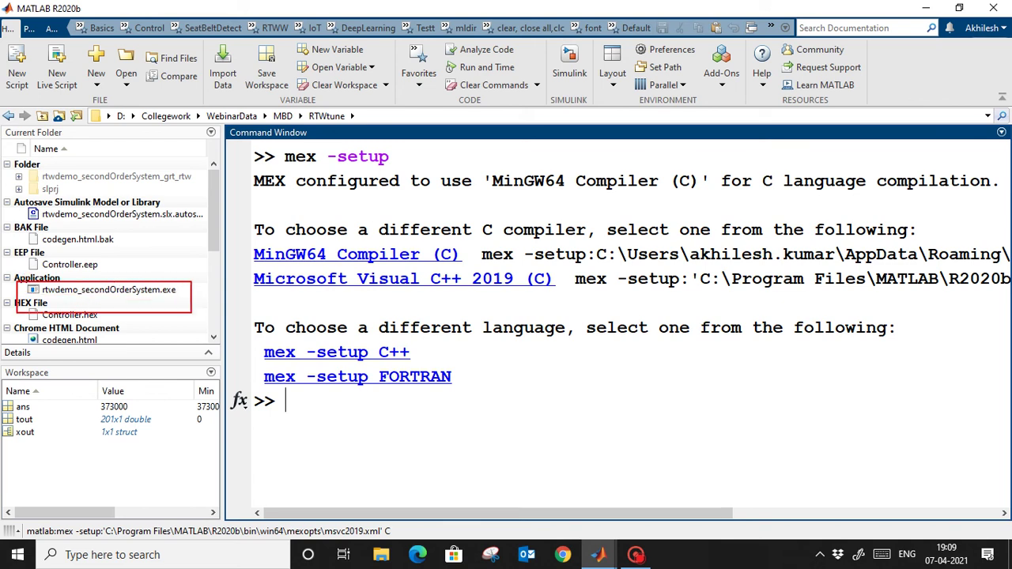
{"action": "key", "text": "alt+Tab"}
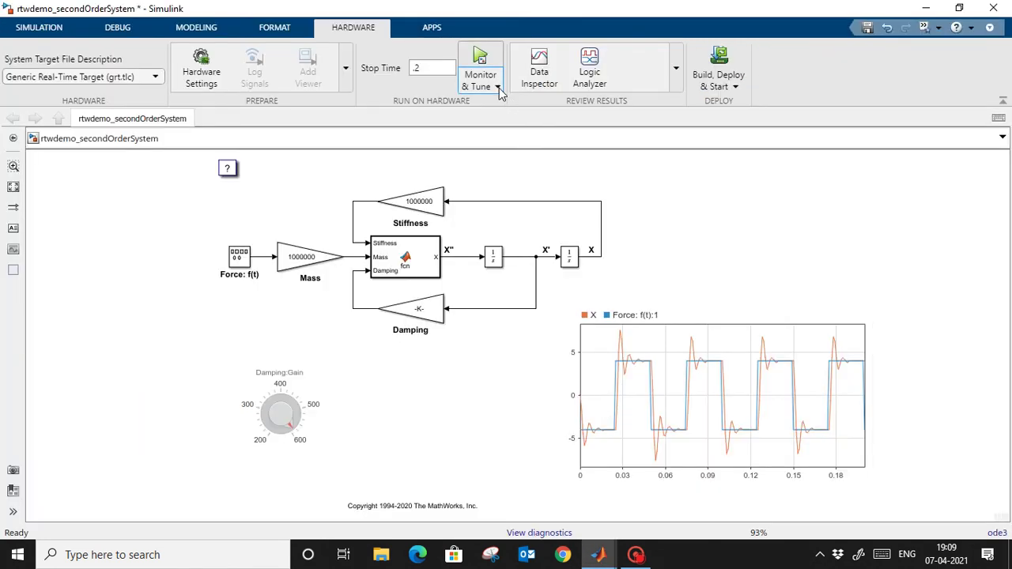
Deploy the instrumented application to the hardware and connect the model to it.
{"action": "left_click", "coordinate": [498, 87]}
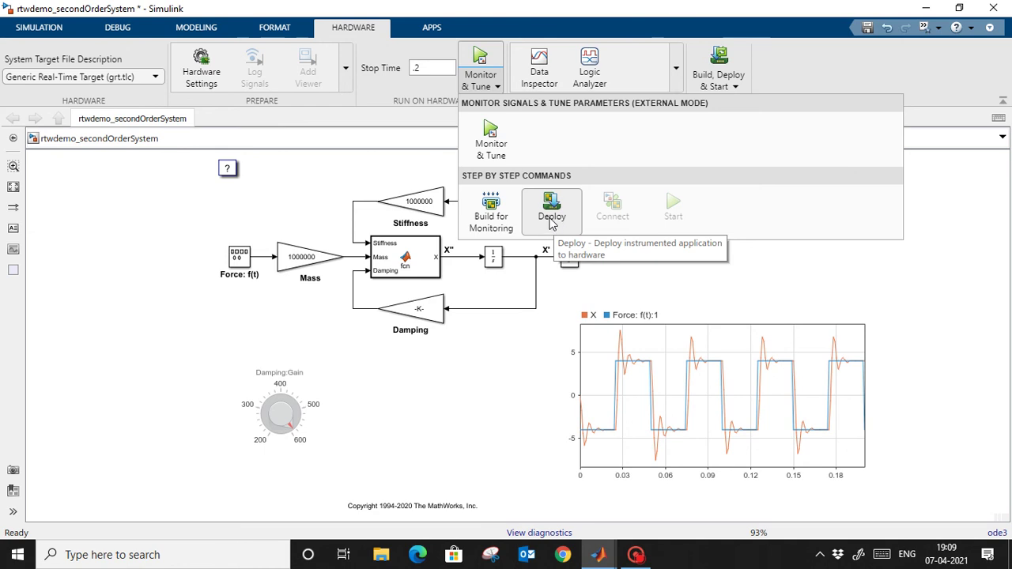
{"action": "left_click", "coordinate": [550, 222]}
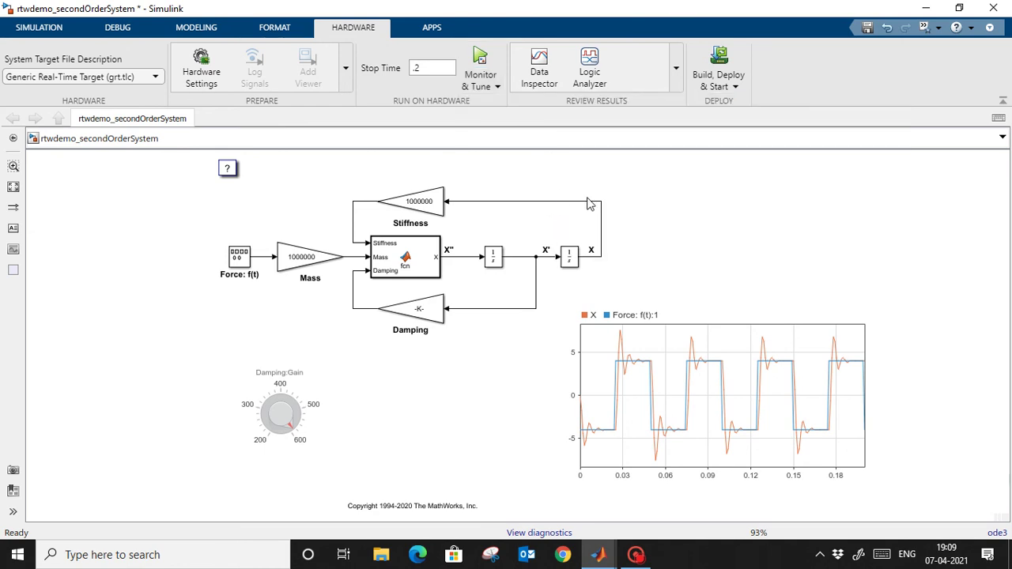
{"action": "left_click", "coordinate": [497, 87]}
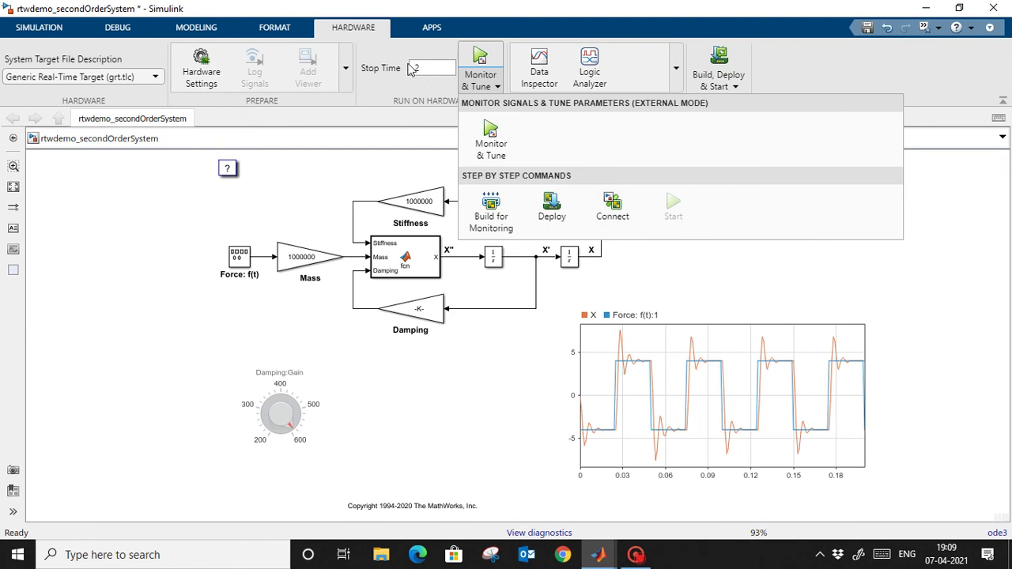
{"action": "left_click", "coordinate": [613, 214]}
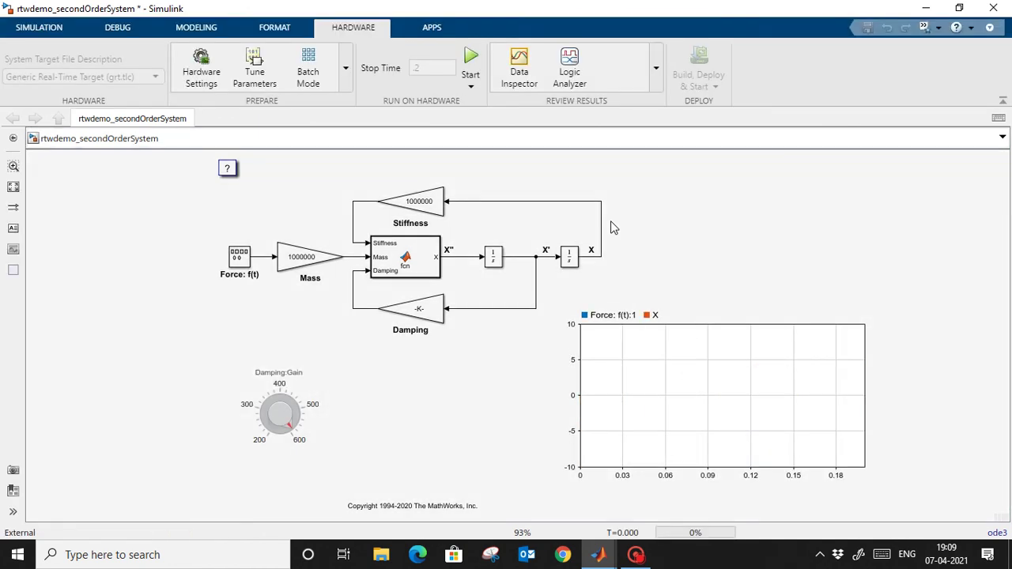
Start the connected application in external mode and examine the X and Force: f(t):1 signals on the model's scope.
{"action": "left_click", "coordinate": [471, 85]}
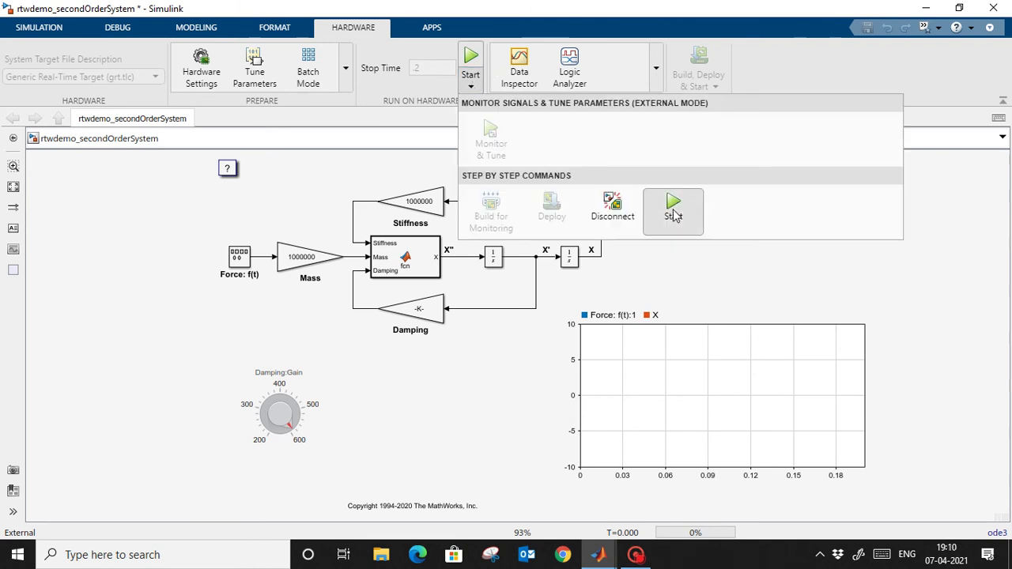
{"action": "left_click", "coordinate": [673, 214]}
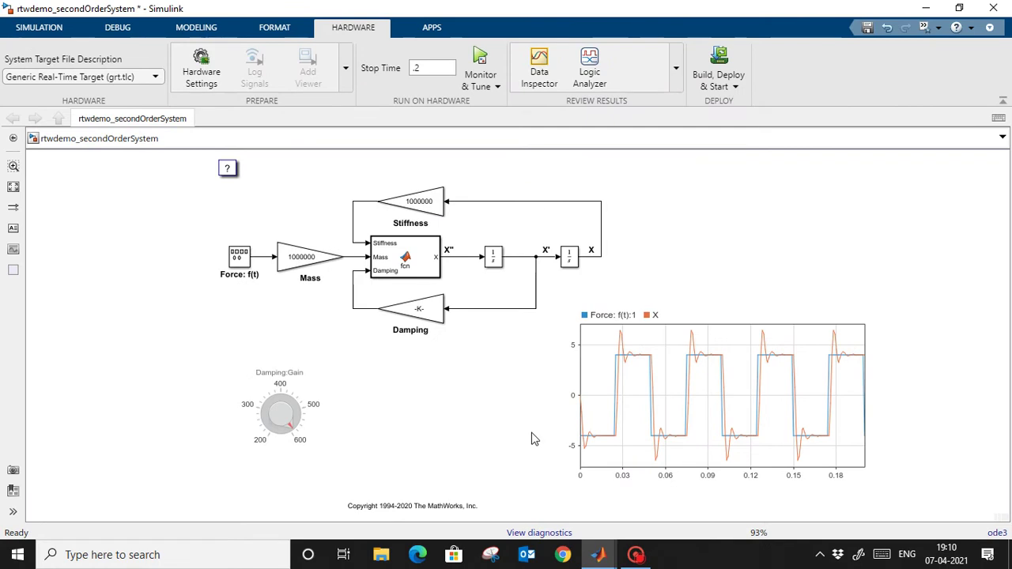
{"action": "left_click", "coordinate": [640, 430]}
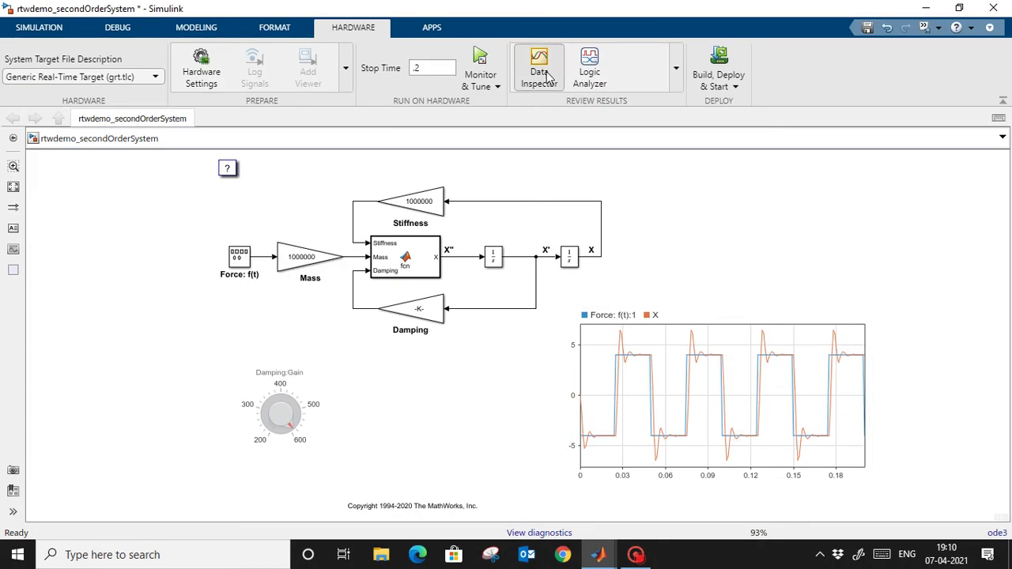
Overlay the archived Run 3 X signal on Run 4's X signal in the Simulation Data Inspector, with Run 4's Force: f(t):1 hidden.
{"action": "left_click", "coordinate": [546, 75]}
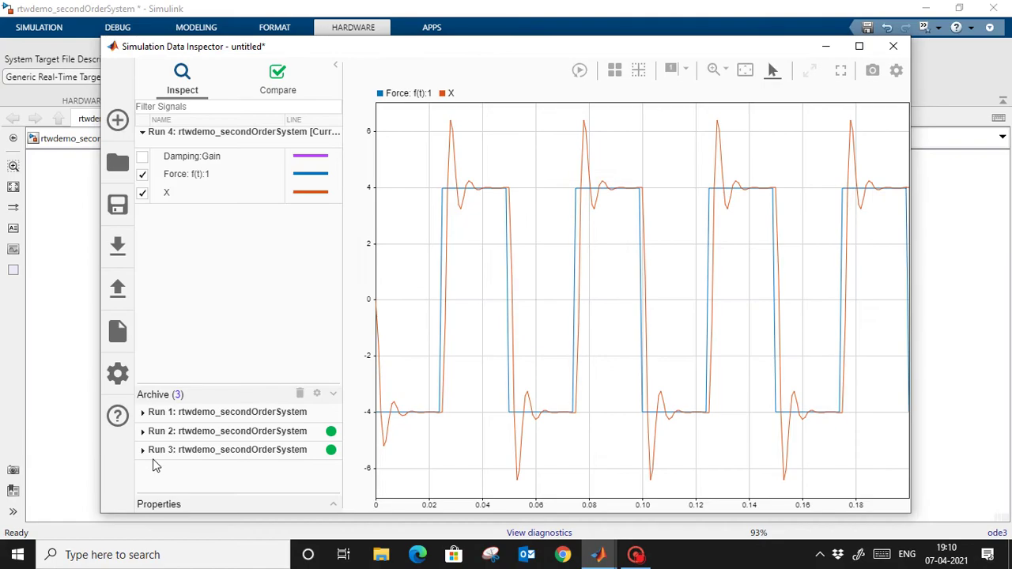
{"action": "left_click", "coordinate": [141, 451]}
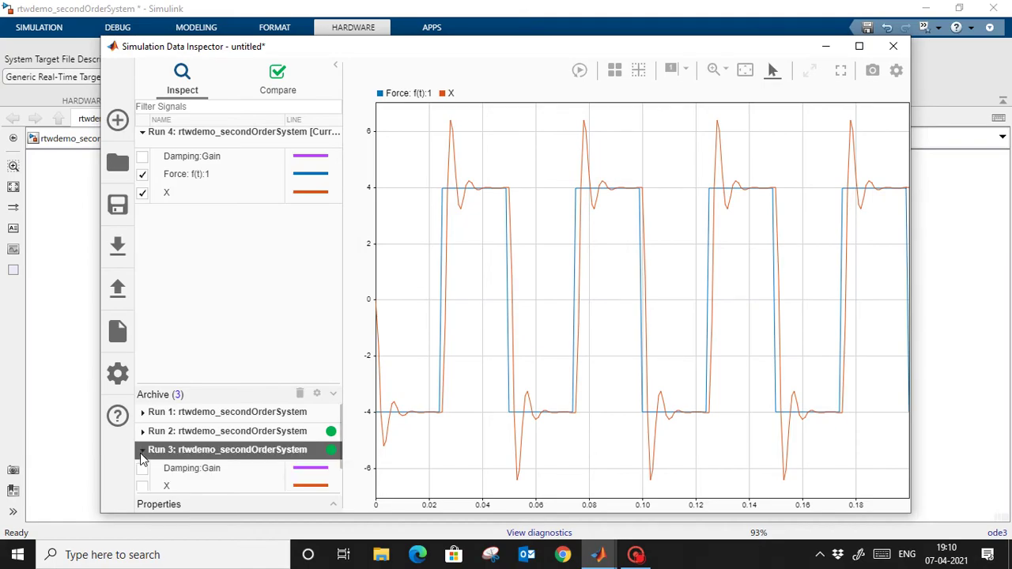
{"action": "left_click", "coordinate": [142, 412]}
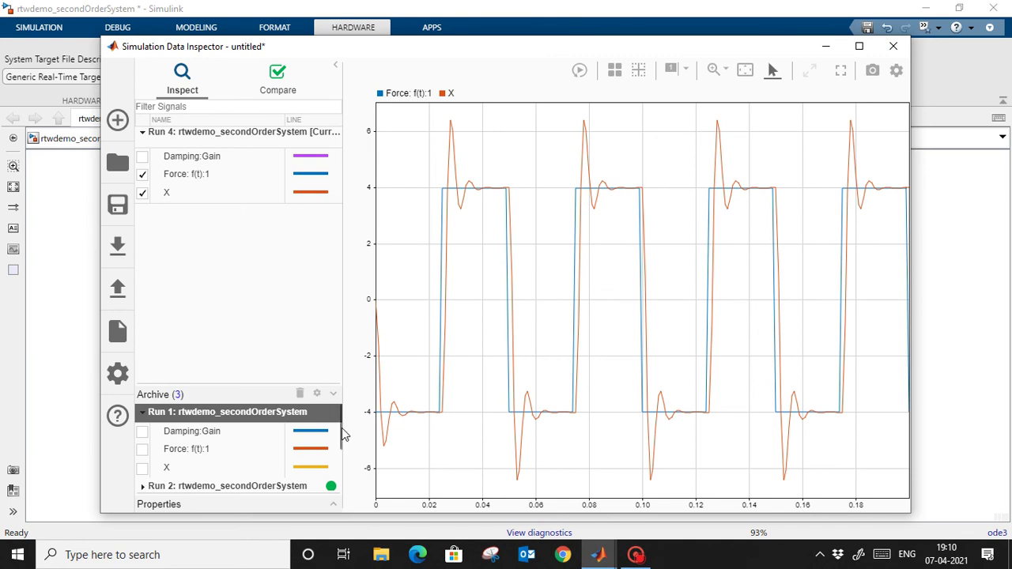
{"action": "scroll", "coordinate": [341, 459], "scroll_direction": "down", "scroll_amount": 3}
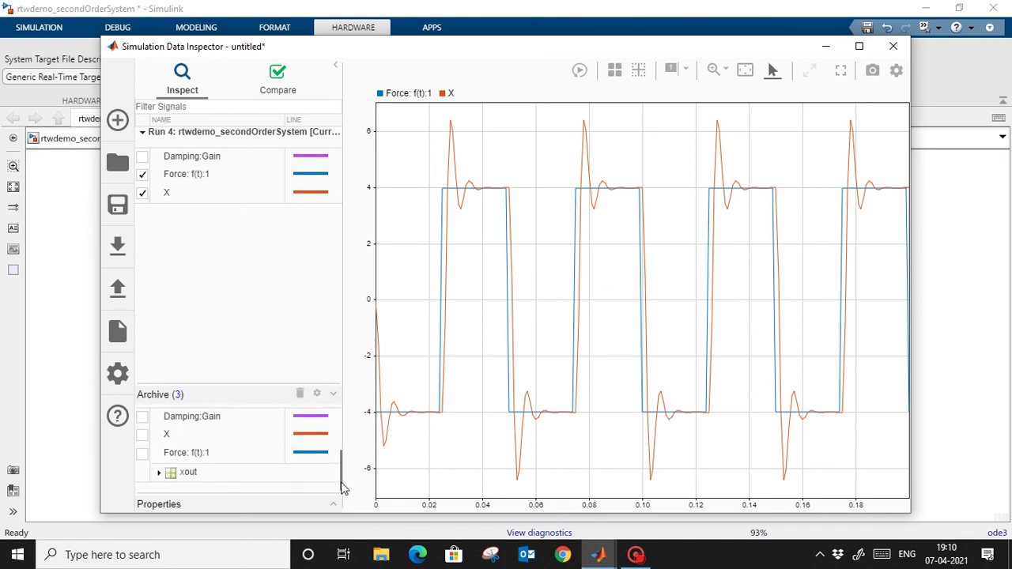
{"action": "left_click", "coordinate": [143, 434]}
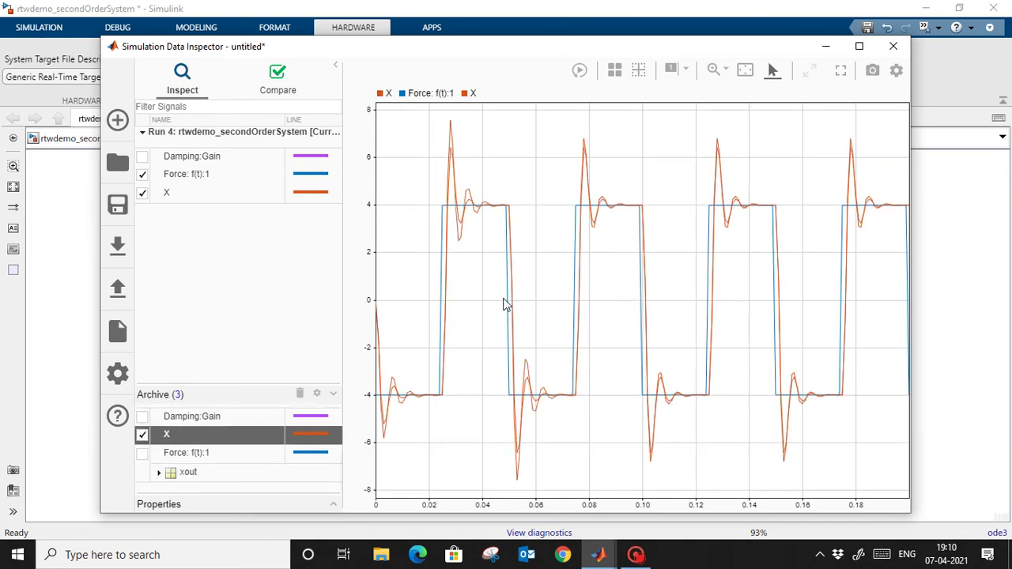
{"action": "left_click", "coordinate": [142, 175]}
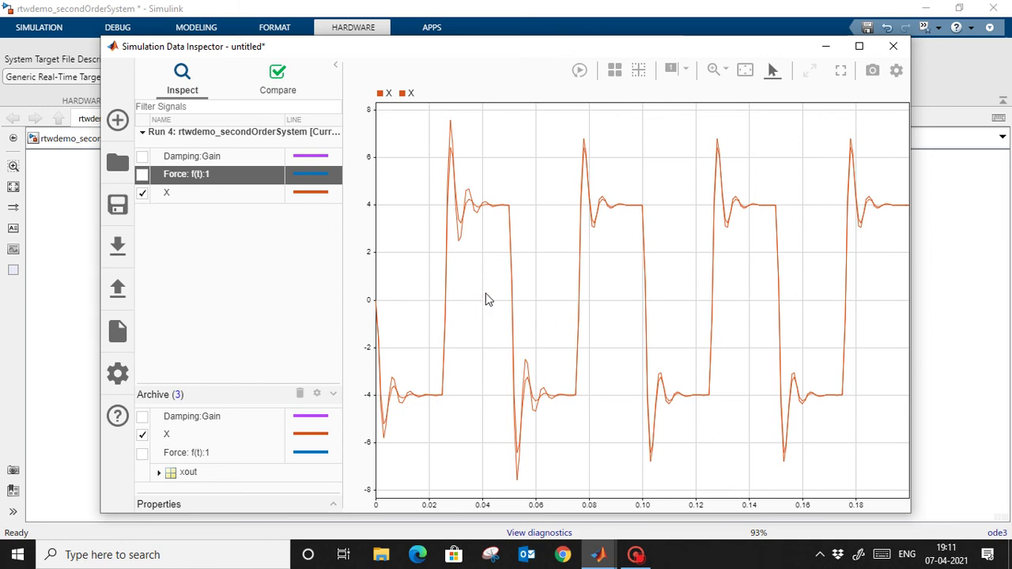
Compare Run 3 against Run 4 as the baseline and examine the X signal's difference between the two runs.
{"action": "left_click", "coordinate": [284, 82]}
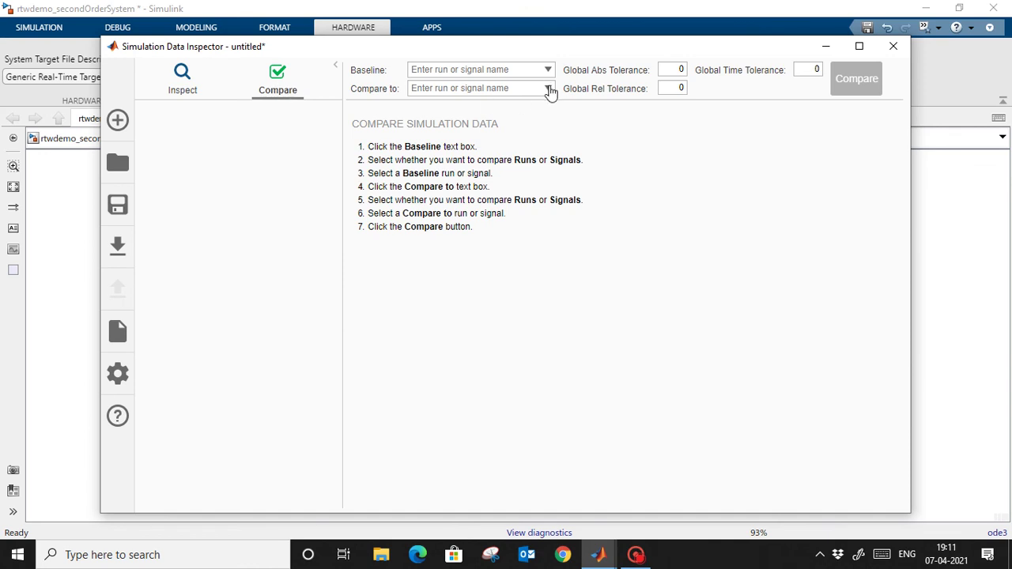
{"action": "left_click", "coordinate": [548, 89]}
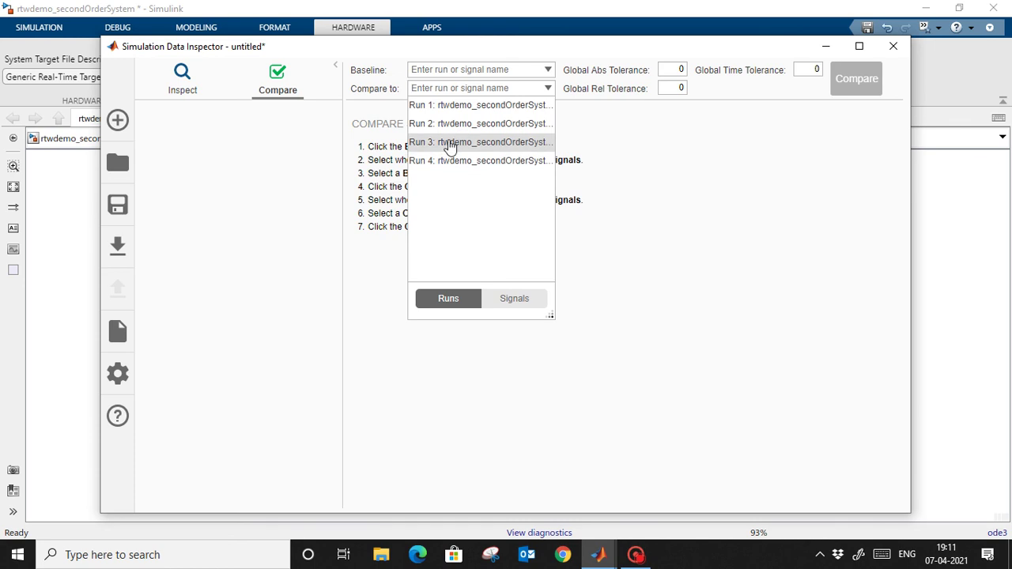
{"action": "left_click", "coordinate": [450, 144]}
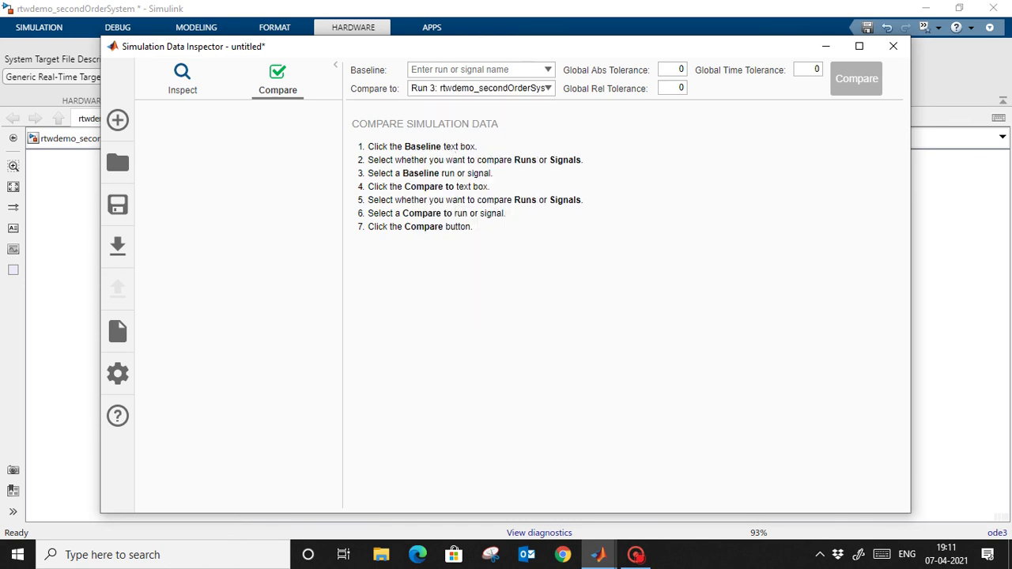
{"action": "left_click", "coordinate": [547, 69]}
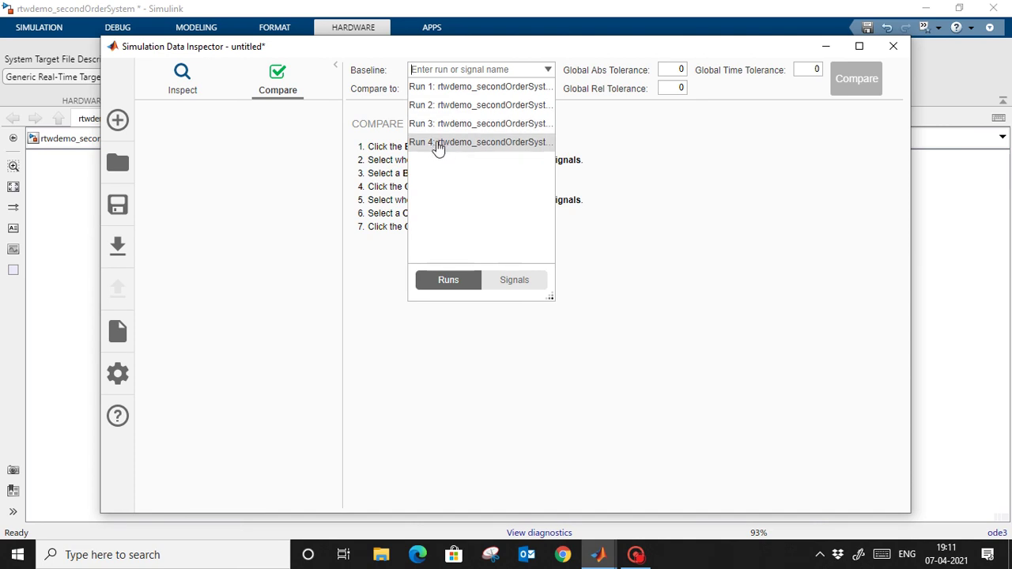
{"action": "left_click", "coordinate": [438, 144]}
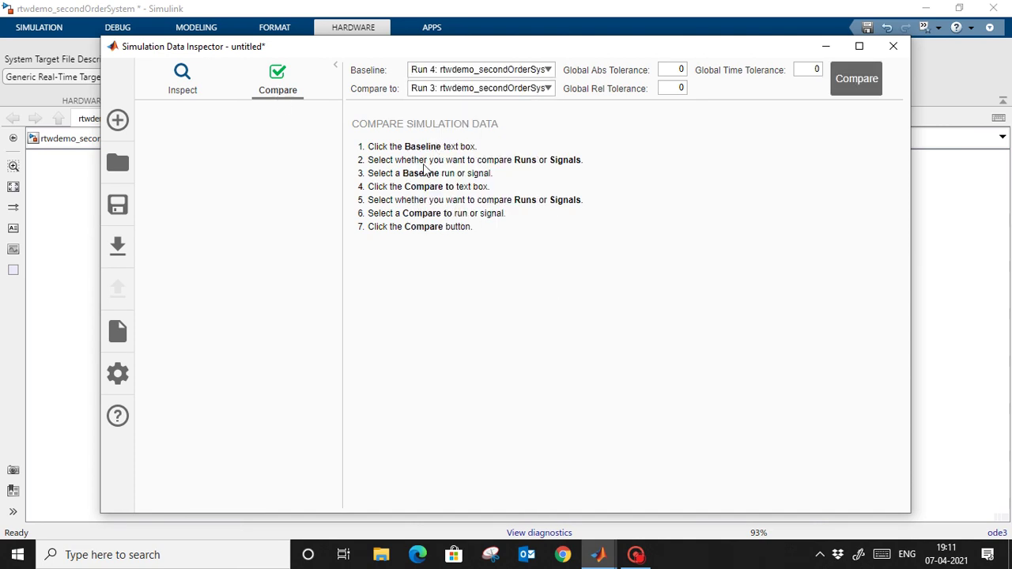
{"action": "left_click", "coordinate": [855, 79]}
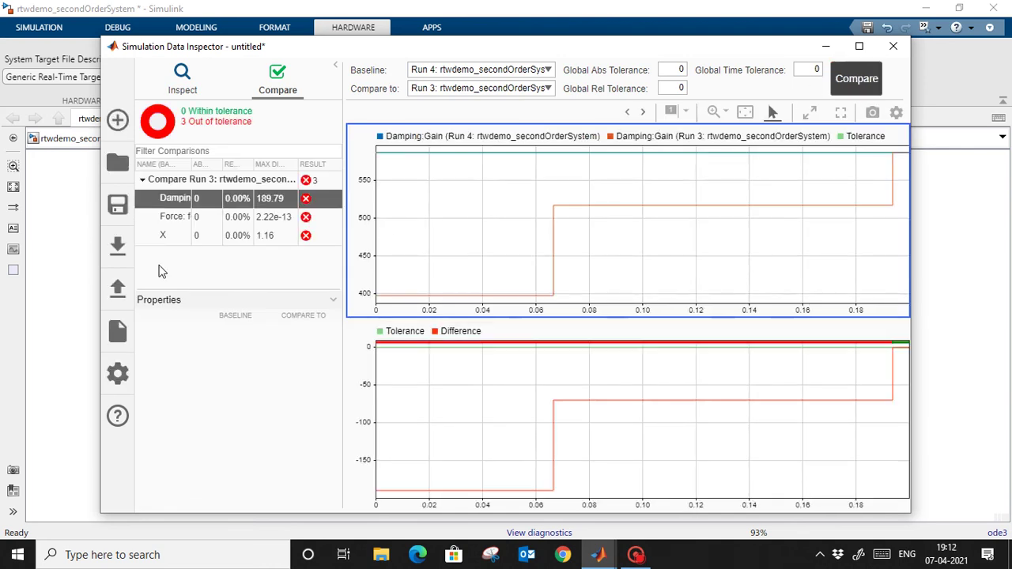
{"action": "left_click", "coordinate": [163, 237]}
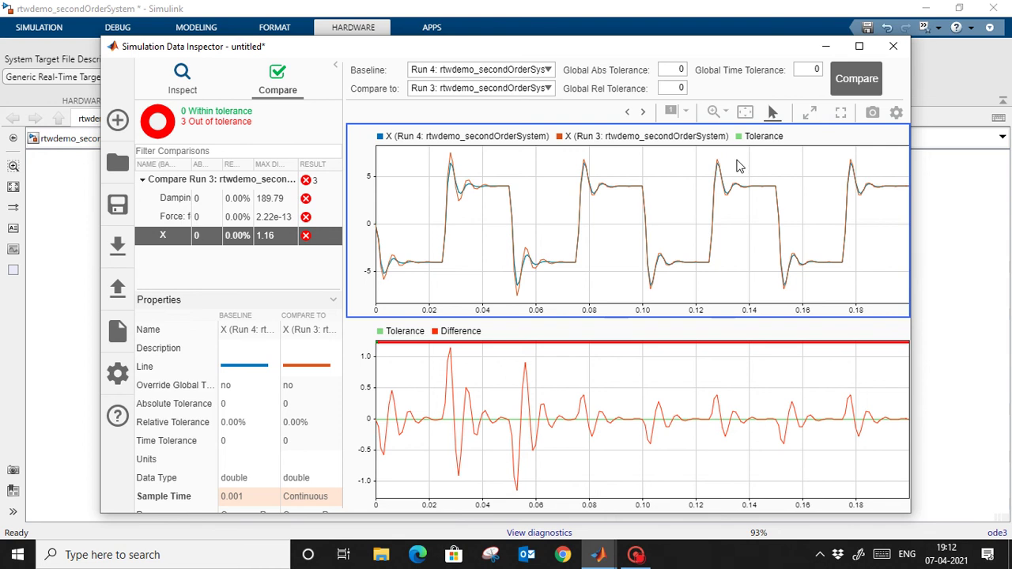
{"action": "left_click", "coordinate": [827, 49]}
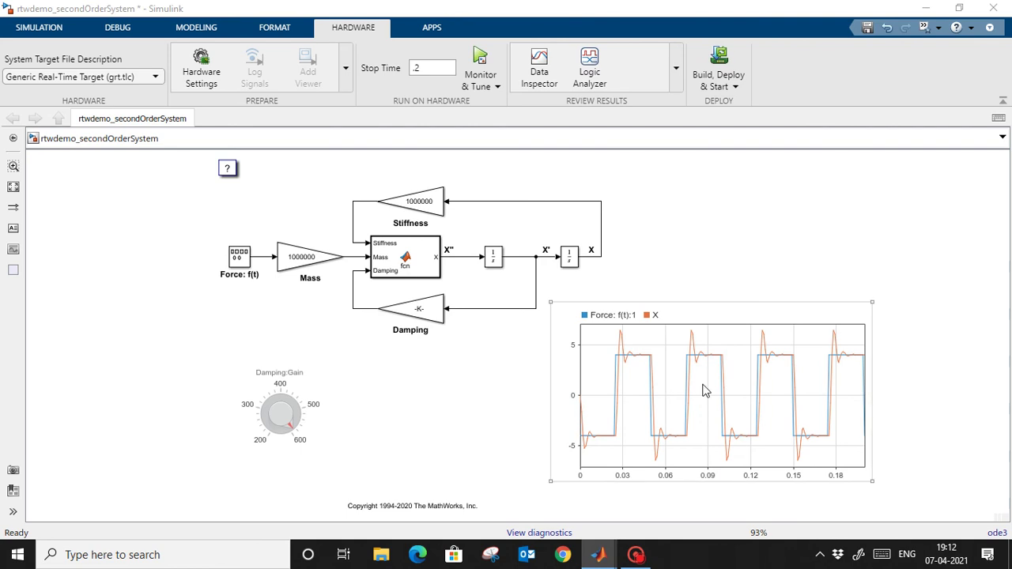
Check the model's knob and scope, and look up the Dashboard Scope and Knob blocks in the Simulink library's Dashboard section.
{"action": "left_click", "coordinate": [287, 417]}
{"action": "left_click", "coordinate": [649, 399]}
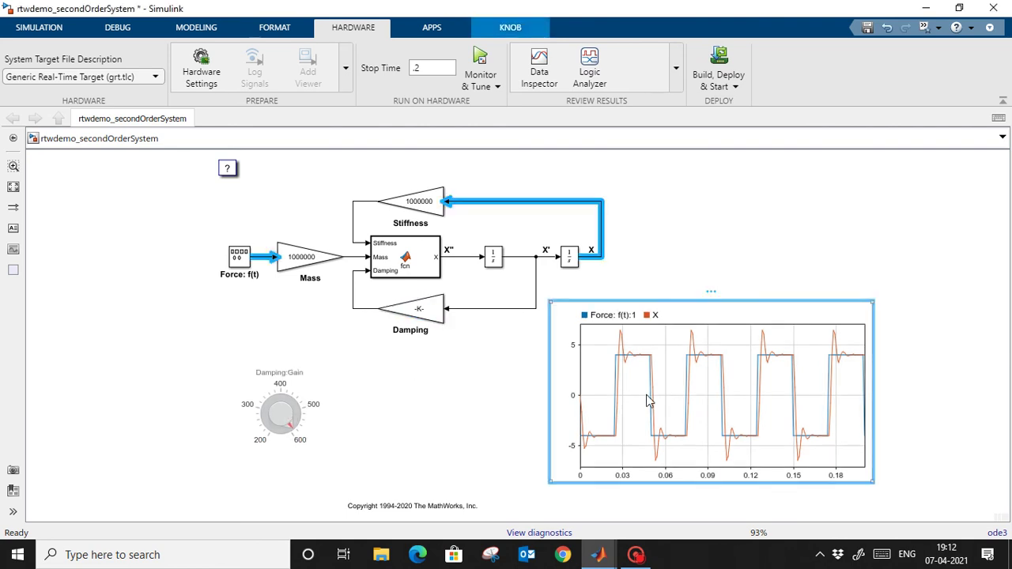
{"action": "left_click", "coordinate": [59, 30]}
{"action": "left_click", "coordinate": [120, 64]}
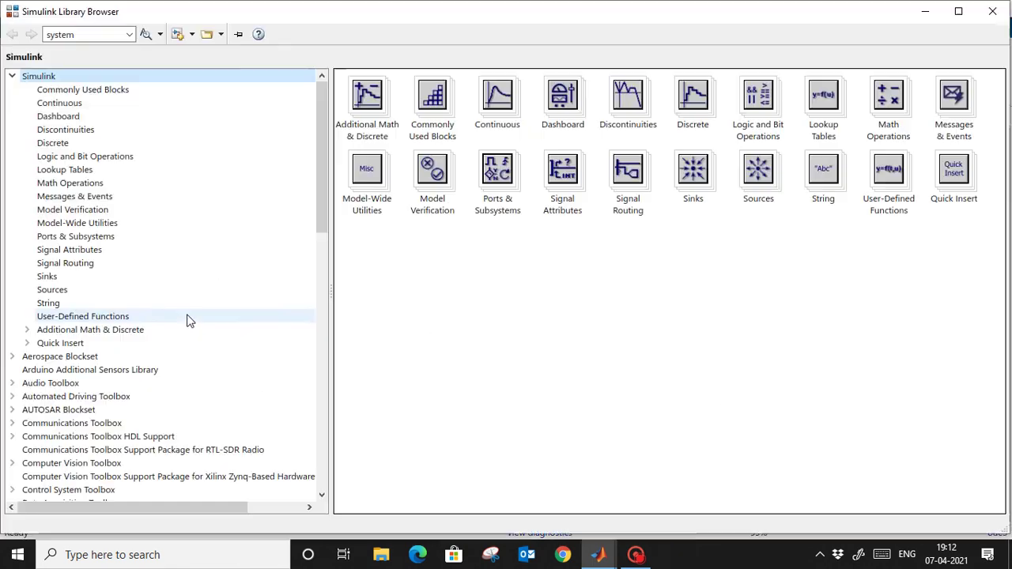
{"action": "left_click", "coordinate": [53, 118]}
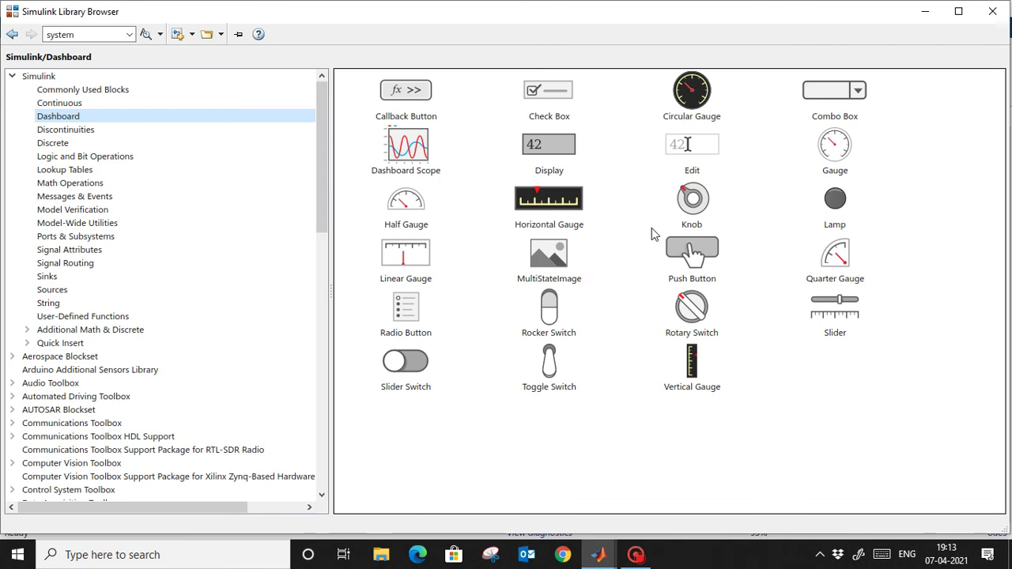
{"action": "left_click", "coordinate": [401, 150]}
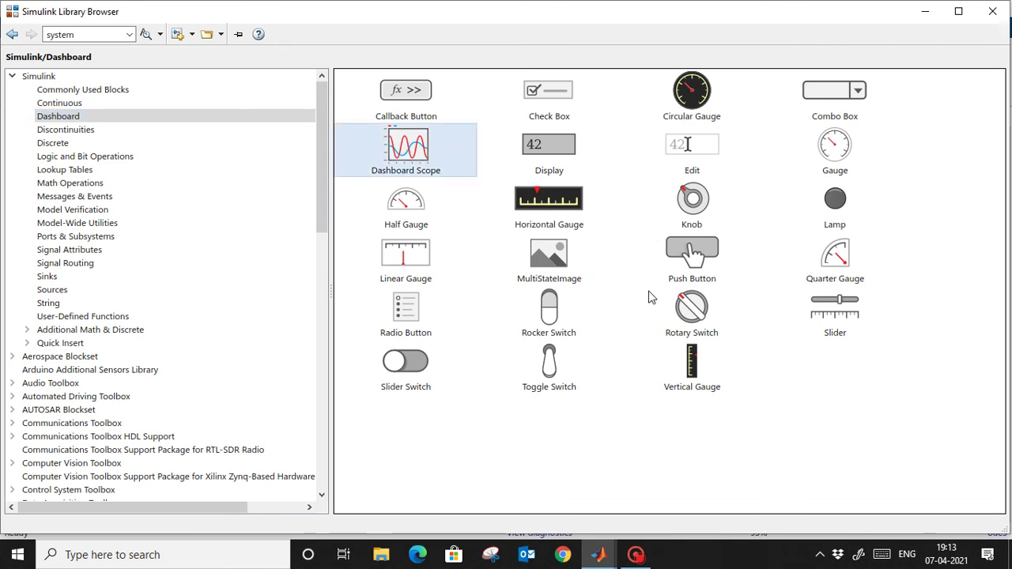
{"action": "left_click", "coordinate": [692, 204]}
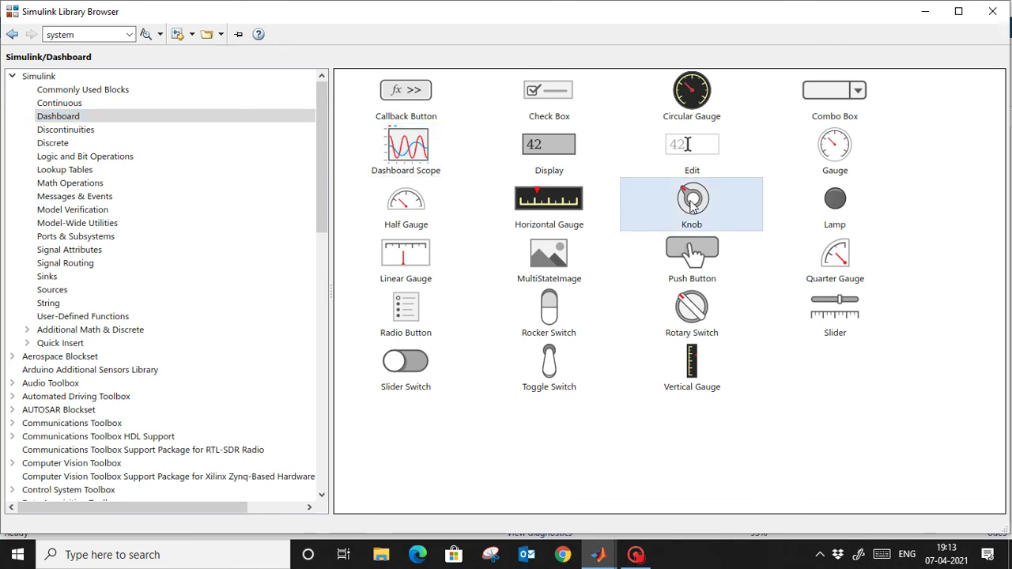
{"action": "left_click", "coordinate": [992, 11]}
Review the knob's block parameters and its connection to the Damping block's gain.
{"action": "left_click", "coordinate": [282, 417]}
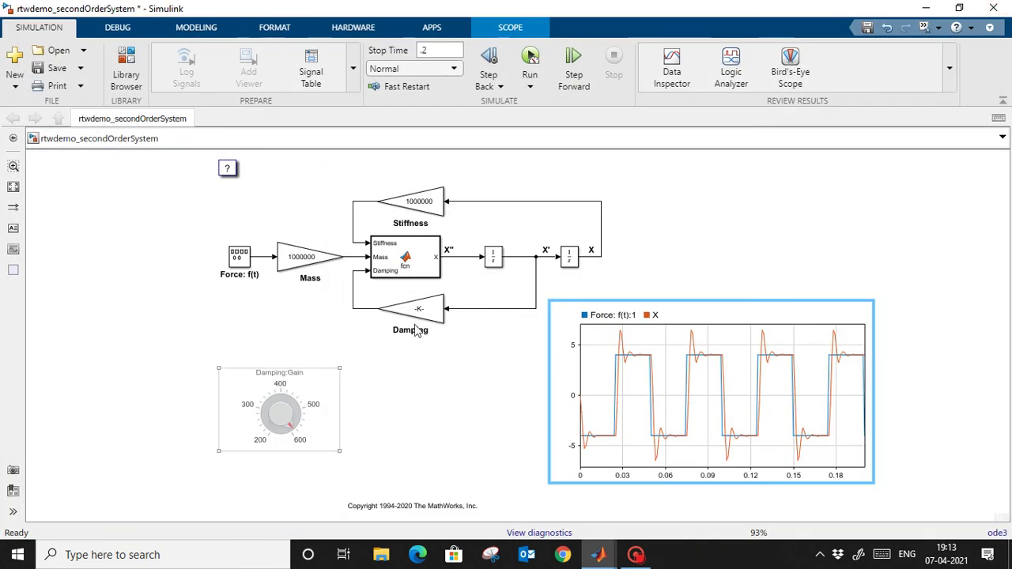
{"action": "left_click", "coordinate": [265, 412]}
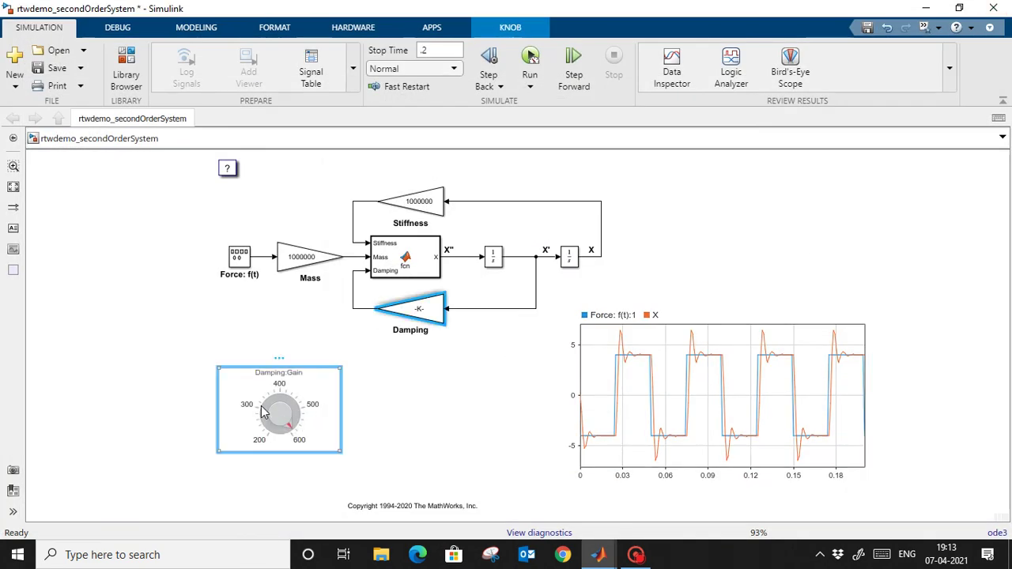
{"action": "double_click", "coordinate": [265, 411]}
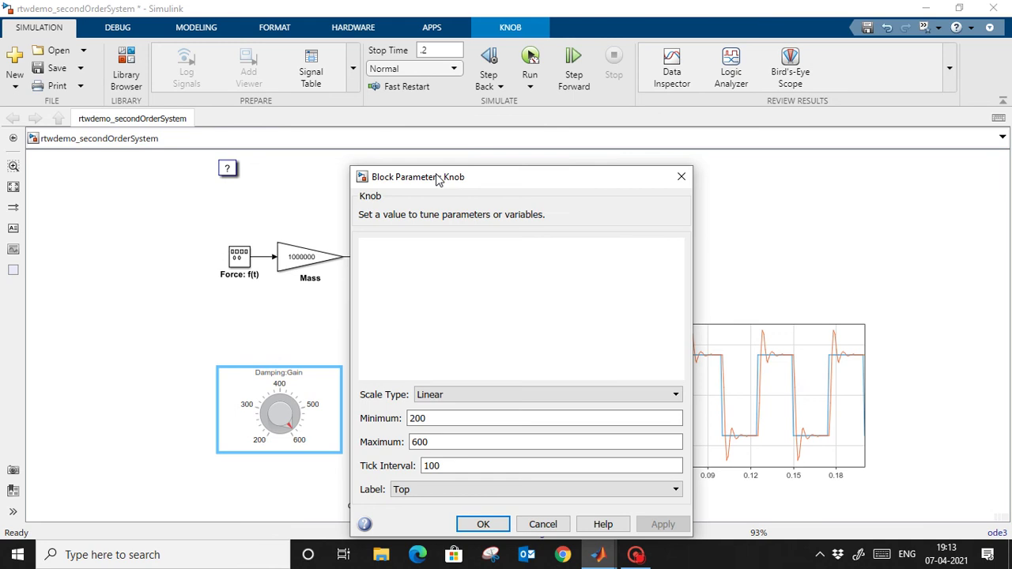
{"action": "left_click_drag", "start_coordinate": [439, 178], "coordinate": [684, 124]}
{"action": "left_click", "coordinate": [419, 310]}
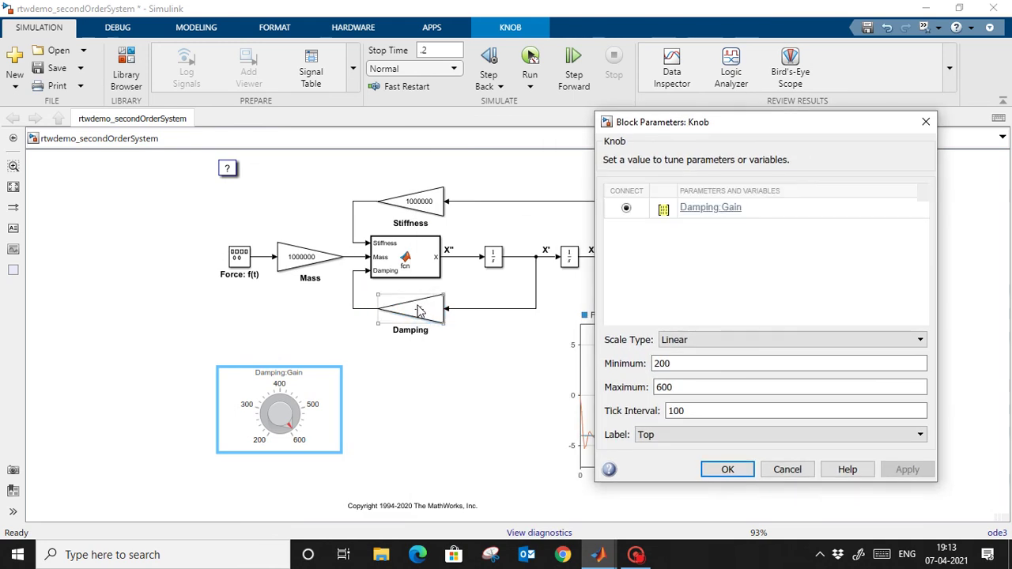
{"action": "left_click", "coordinate": [727, 470]}
{"action": "left_click", "coordinate": [444, 402]}
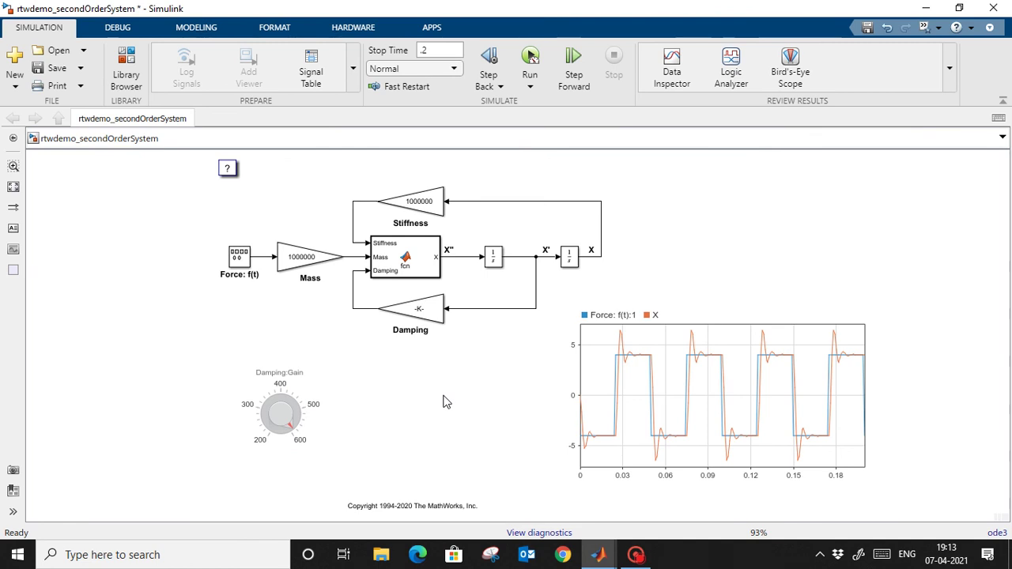
Check the generated rtwdemo_secondOrderSystem_grt_rtw folder in MATLAB's current folder and return to the Simulink model.
{"action": "key", "text": "alt+Tab"}
{"action": "key", "text": "alt+Tab"}
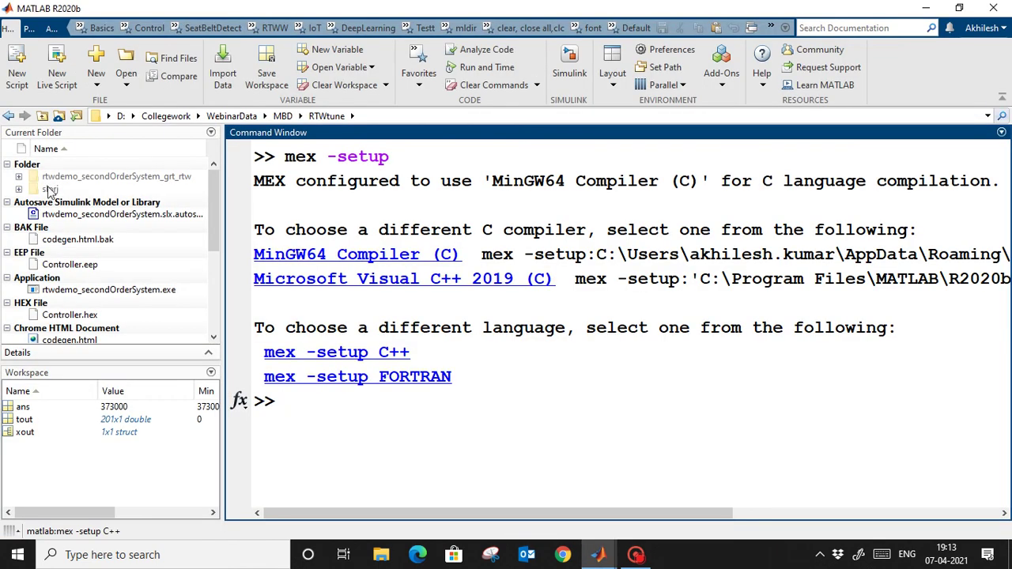
{"action": "left_click", "coordinate": [52, 178]}
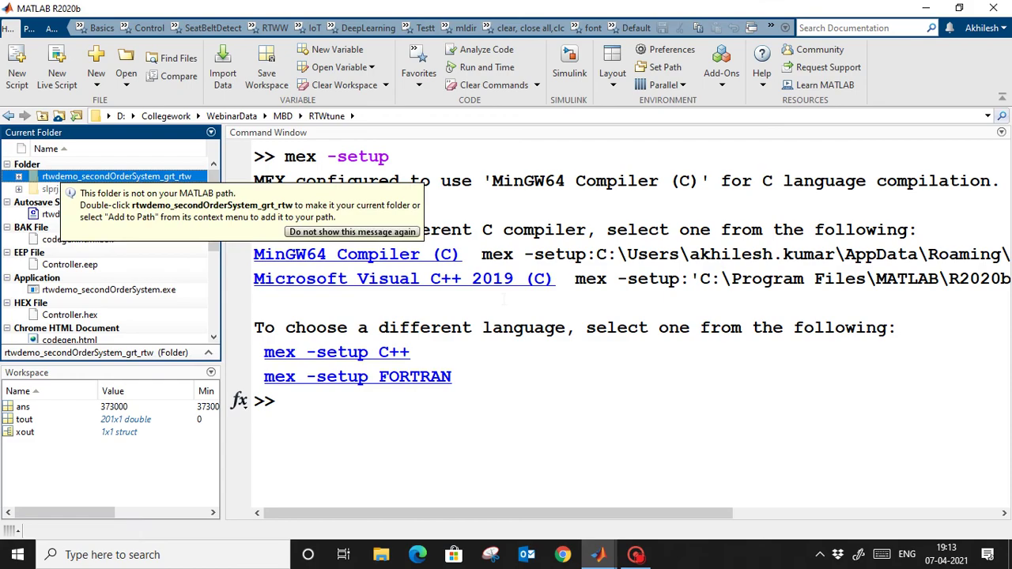
{"action": "key", "text": "alt+Tab"}
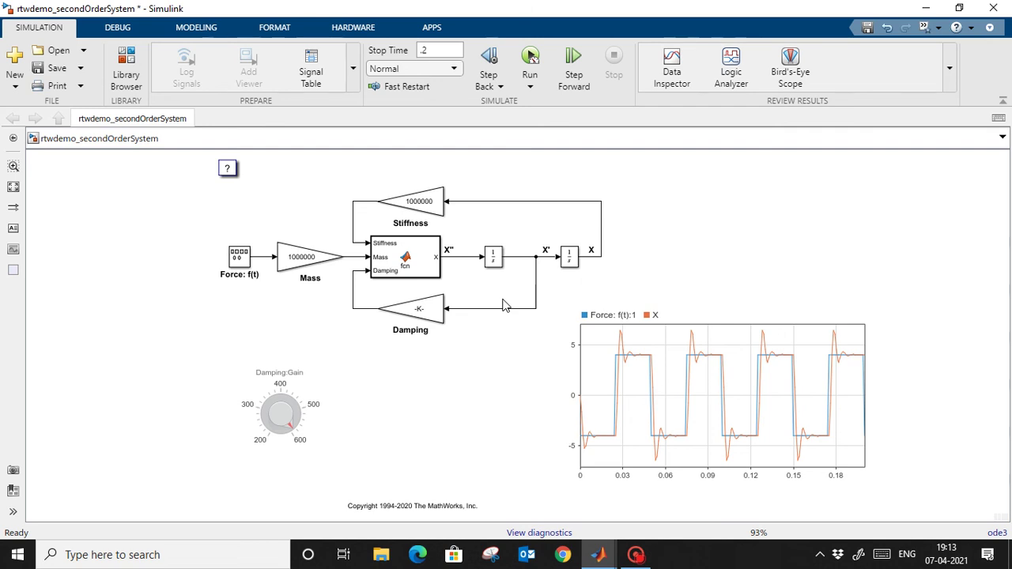
Search the Simulink apps for "repo" and launch Report Generator for the model.
{"action": "left_click", "coordinate": [437, 35]}
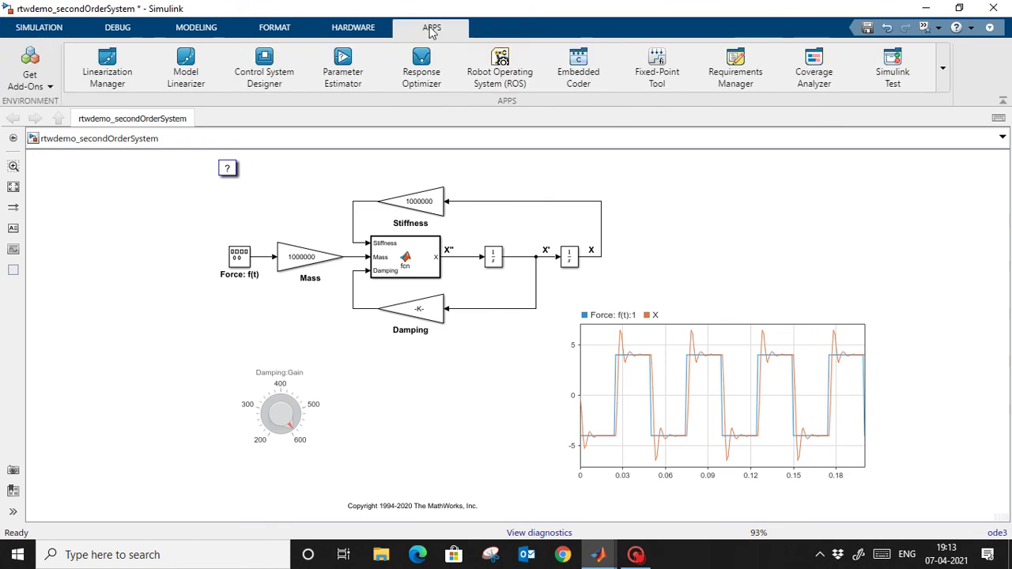
{"action": "left_click", "coordinate": [942, 70]}
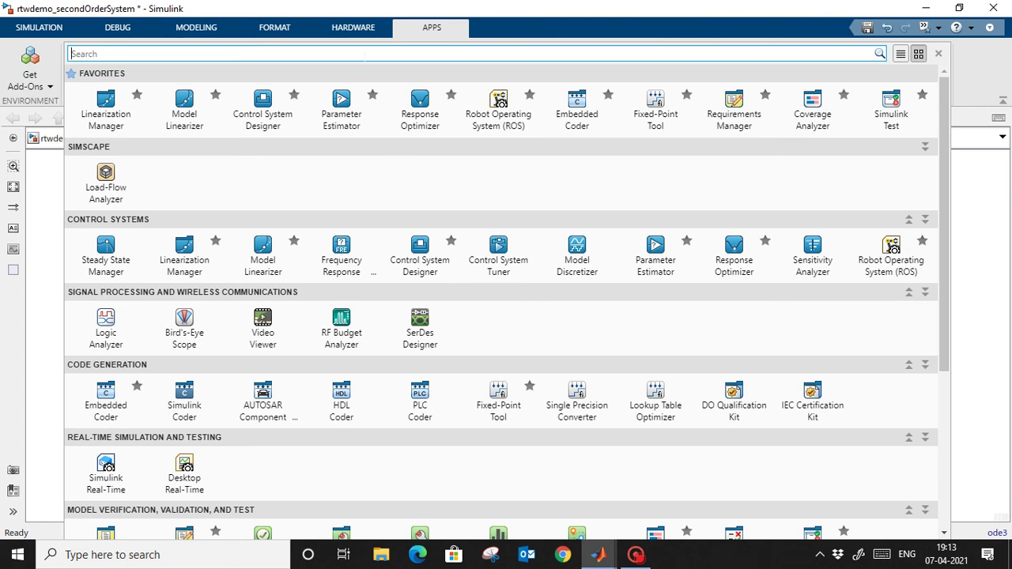
{"action": "type", "text": "rep"}
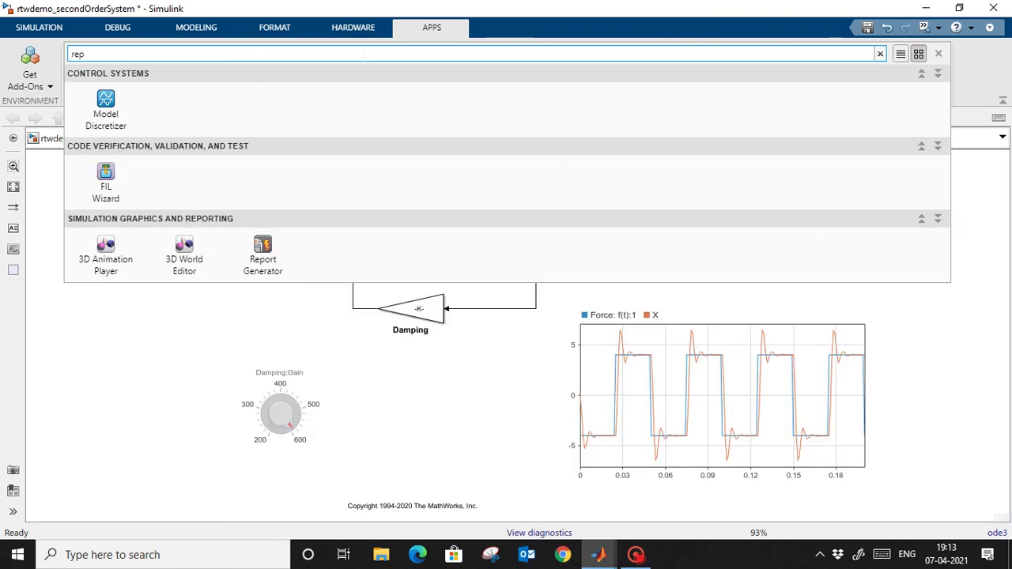
{"action": "type", "text": "o"}
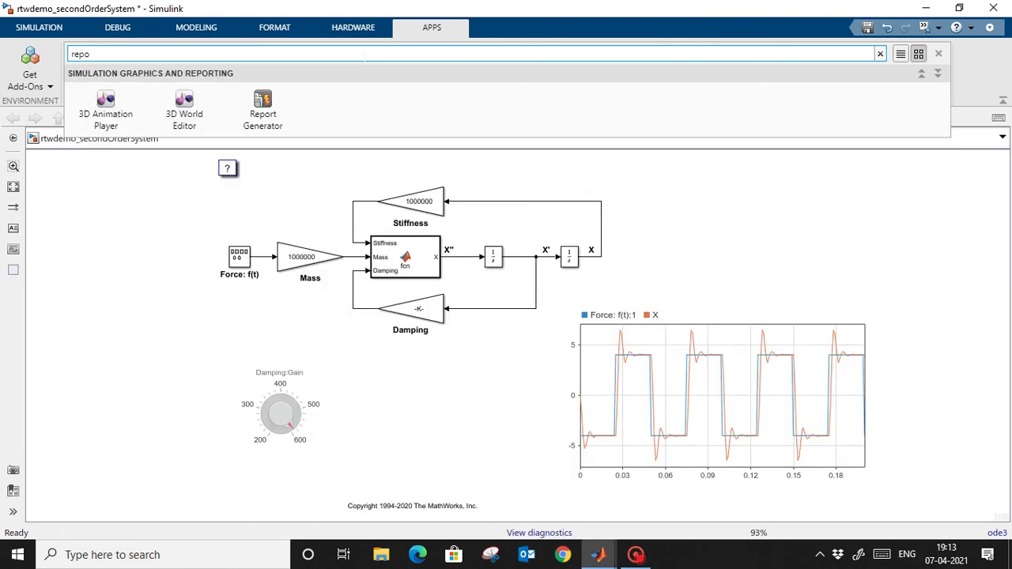
{"action": "left_click", "coordinate": [273, 123]}
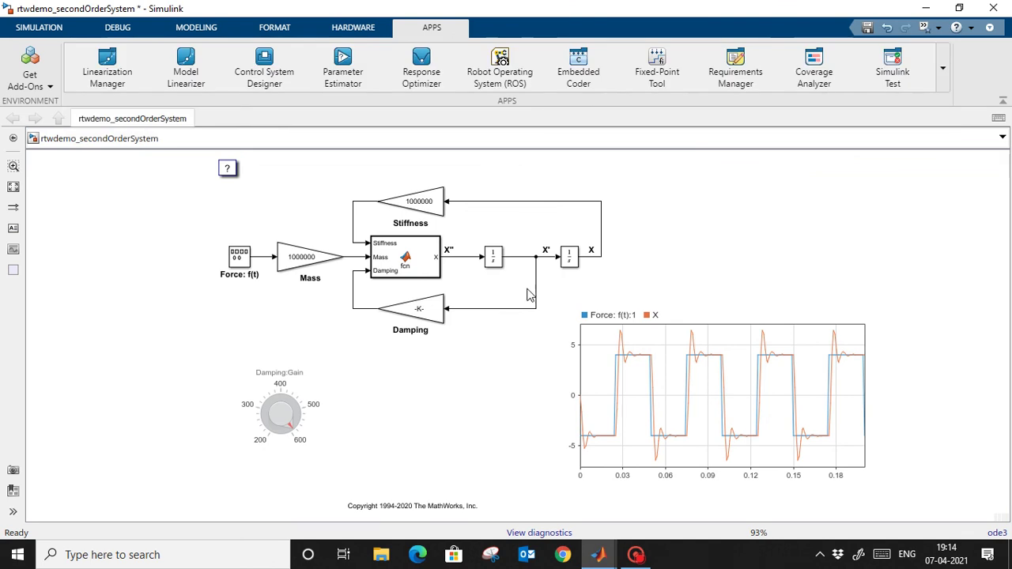
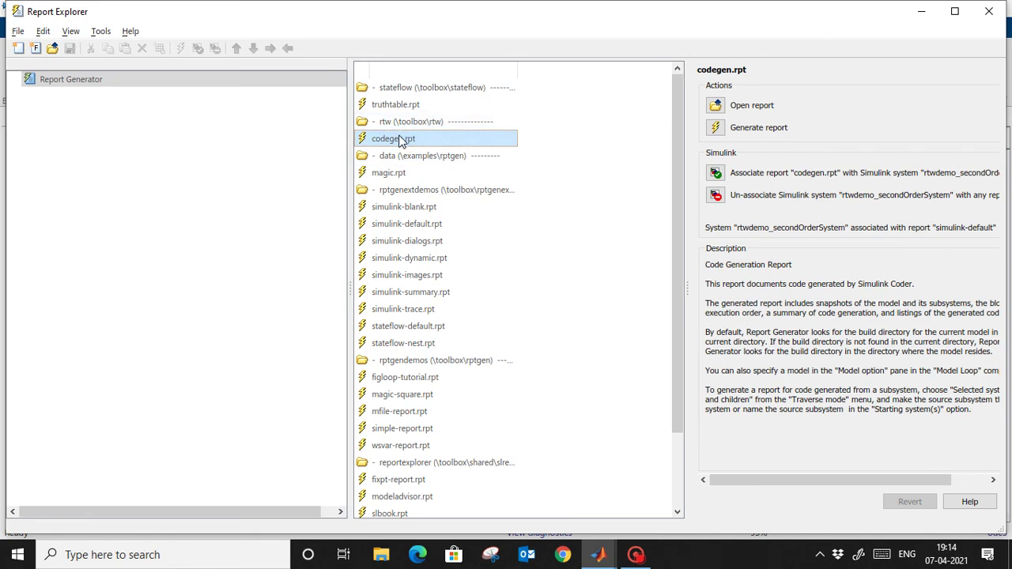
Try to associate the codegen.rpt report with the current Simulink system.
{"action": "right_click", "coordinate": [401, 140]}
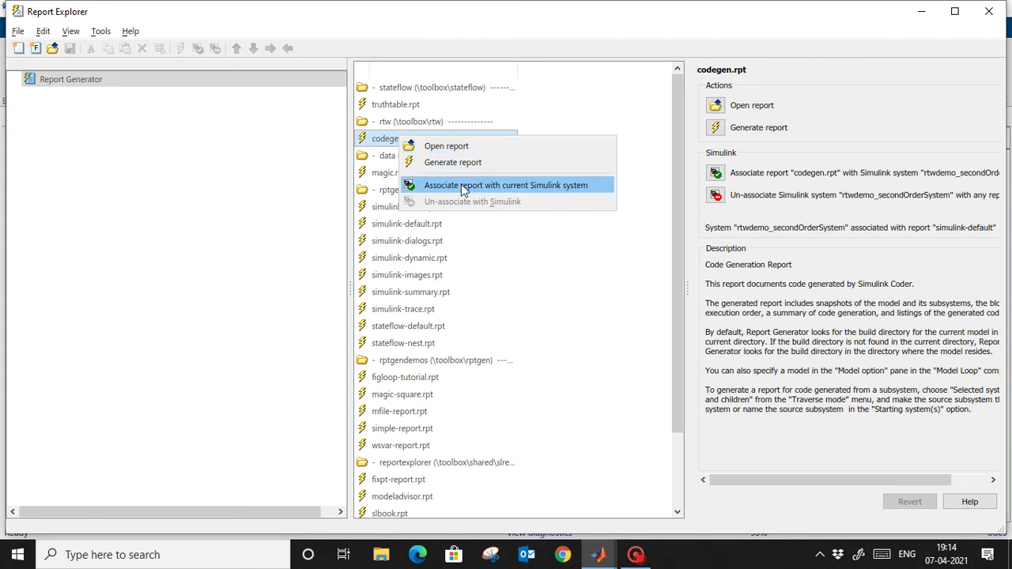
{"action": "left_click", "coordinate": [380, 144]}
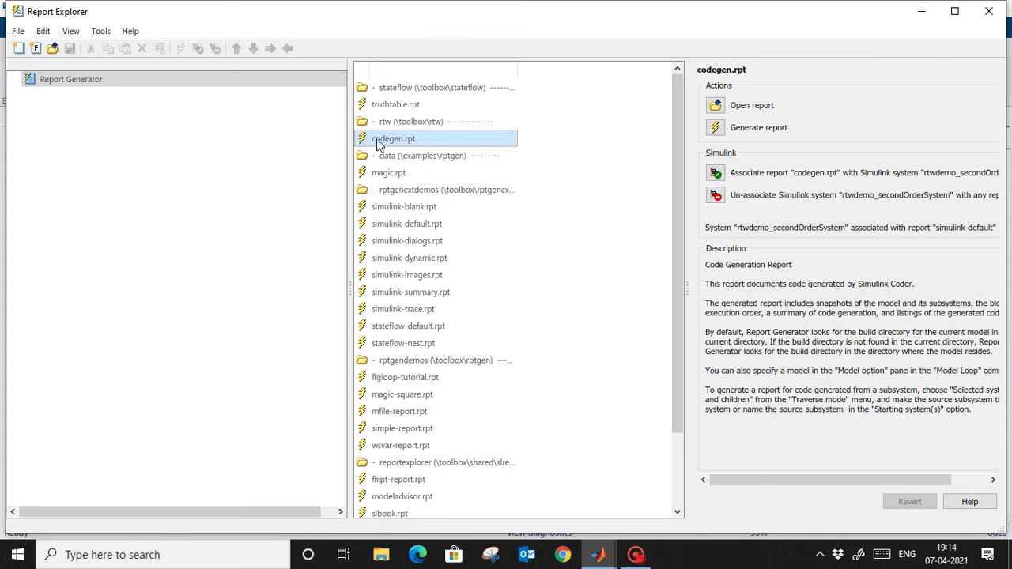
{"action": "left_click_drag", "start_coordinate": [378, 143], "coordinate": [173, 147]}
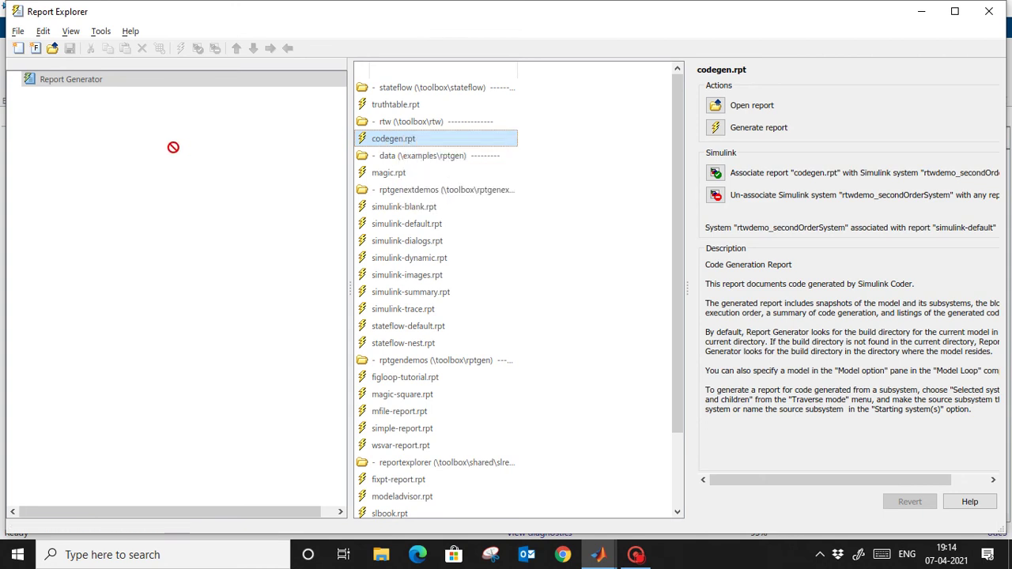
{"action": "right_click", "coordinate": [422, 142]}
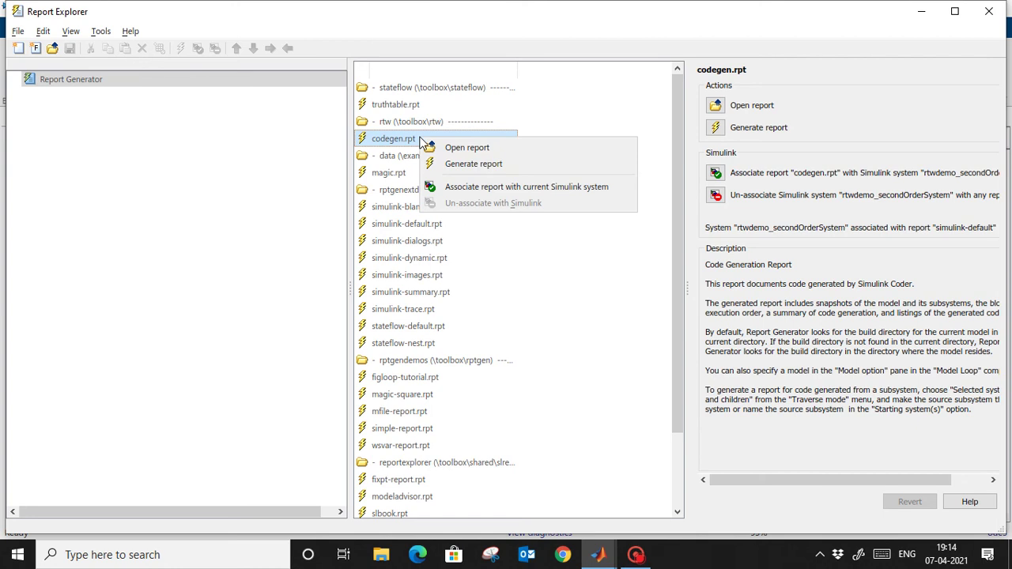
{"action": "left_click", "coordinate": [477, 189]}
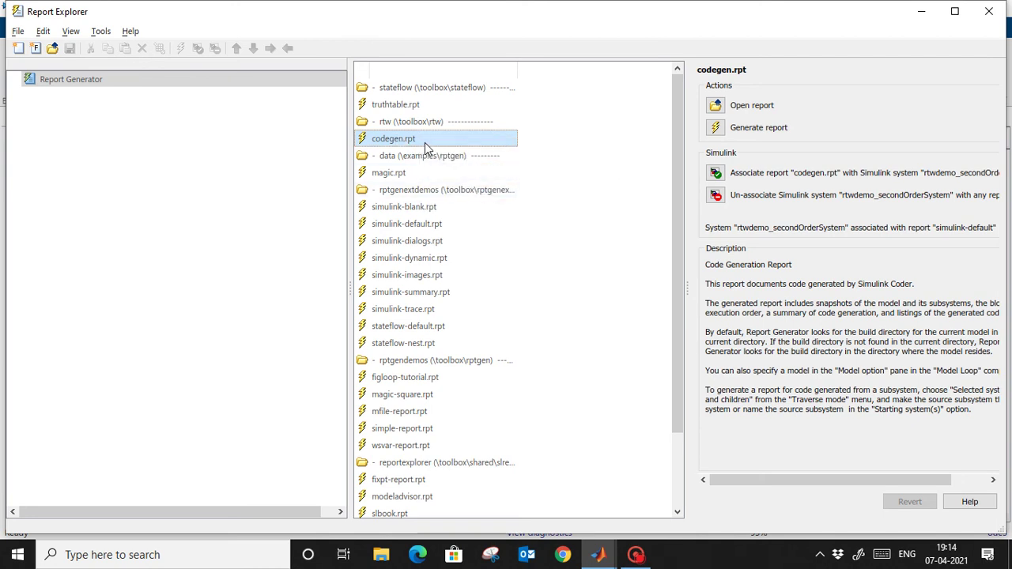
Generate the code generation report for rtwdemo_secondOrderSystem from codegen.rpt.
{"action": "right_click", "coordinate": [385, 141]}
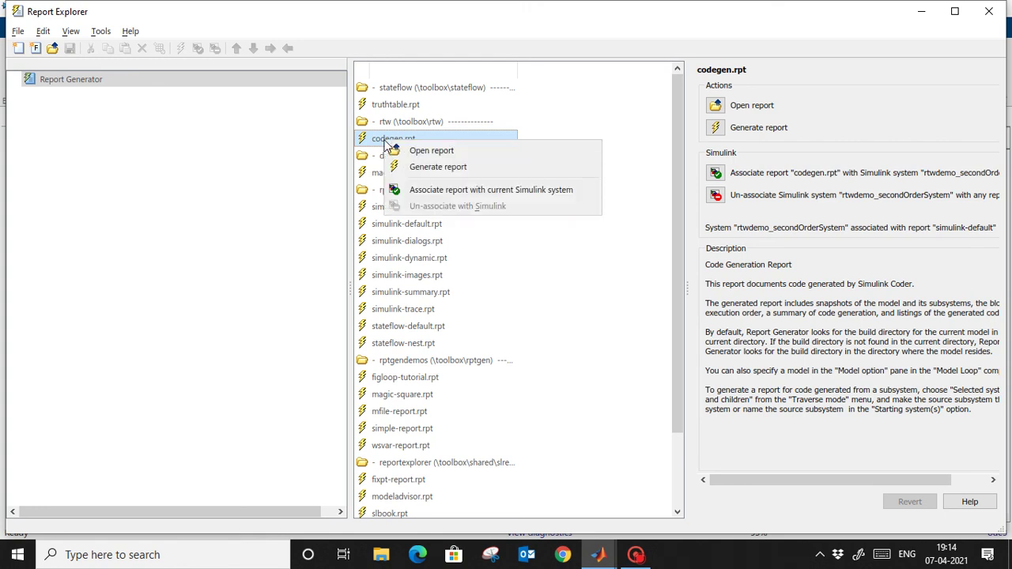
{"action": "left_click", "coordinate": [431, 167]}
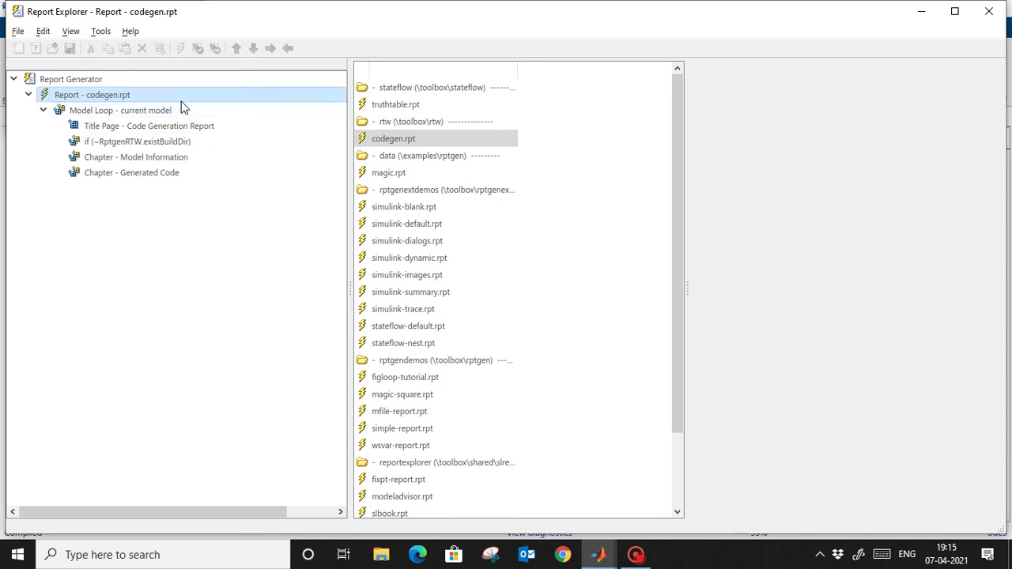
{"action": "left_click", "coordinate": [143, 113]}
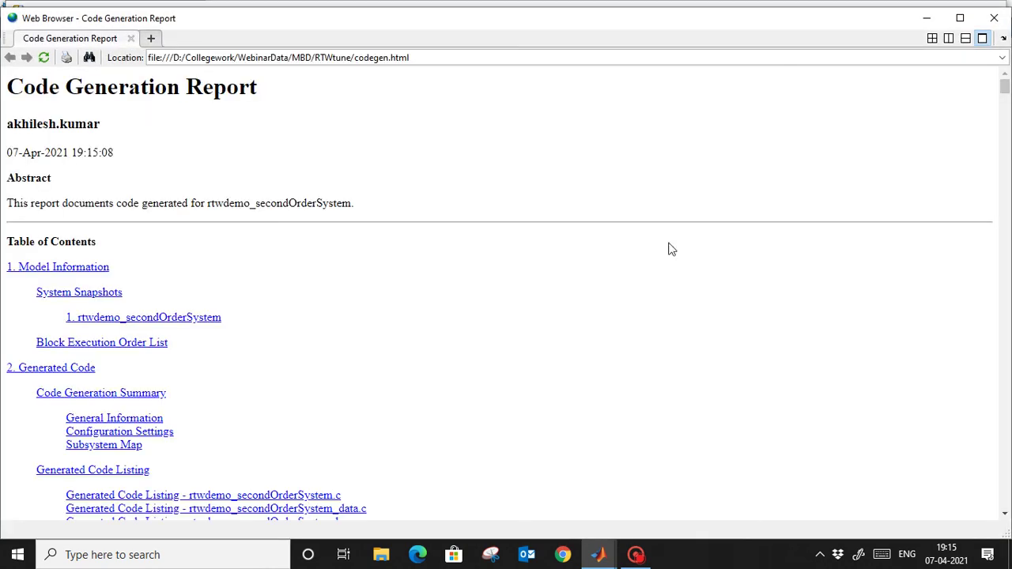
Look through the generated Code Generation Report, including its file listing and configuration settings, and close the report window.
{"action": "left_click_drag", "start_coordinate": [1007, 89], "coordinate": [947, 153]}
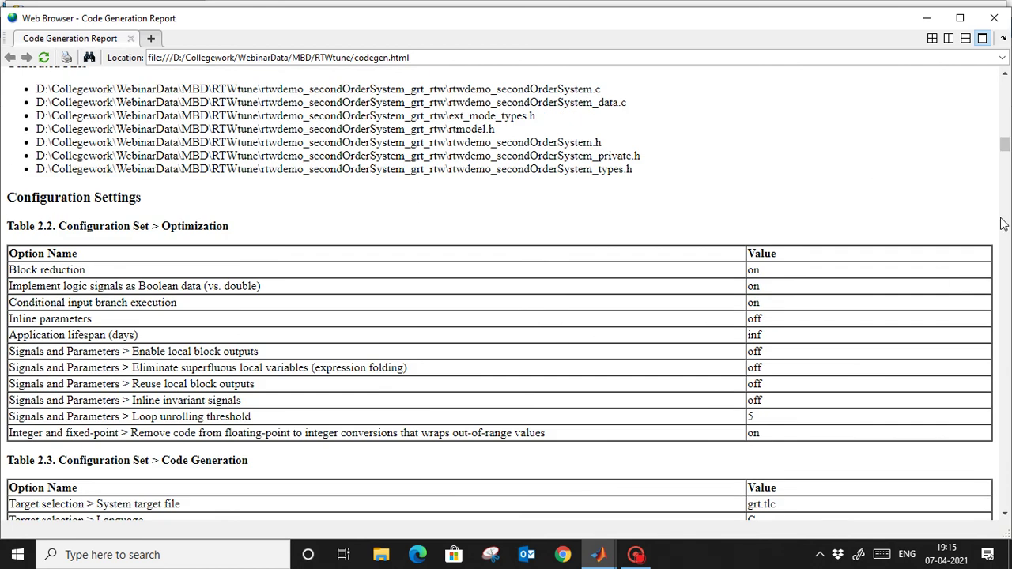
{"action": "left_click_drag", "start_coordinate": [1008, 159], "coordinate": [987, 6]}
{"action": "left_click", "coordinate": [993, 17]}
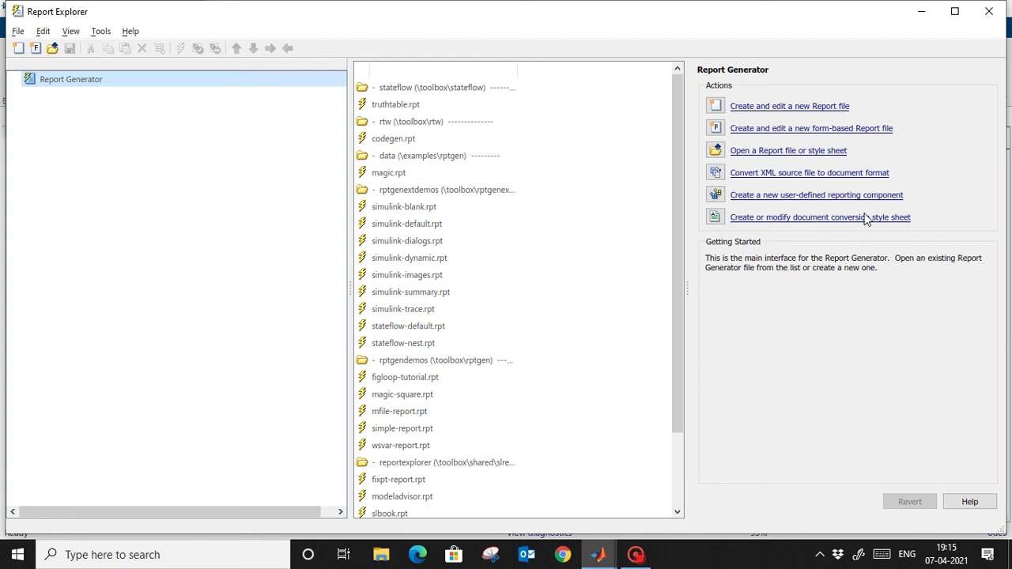
Examine the rtw category, codegen.rpt and the rptgenextdemos reports in Report Explorer, and put away Report Explorer and its message list.
{"action": "left_click", "coordinate": [390, 129]}
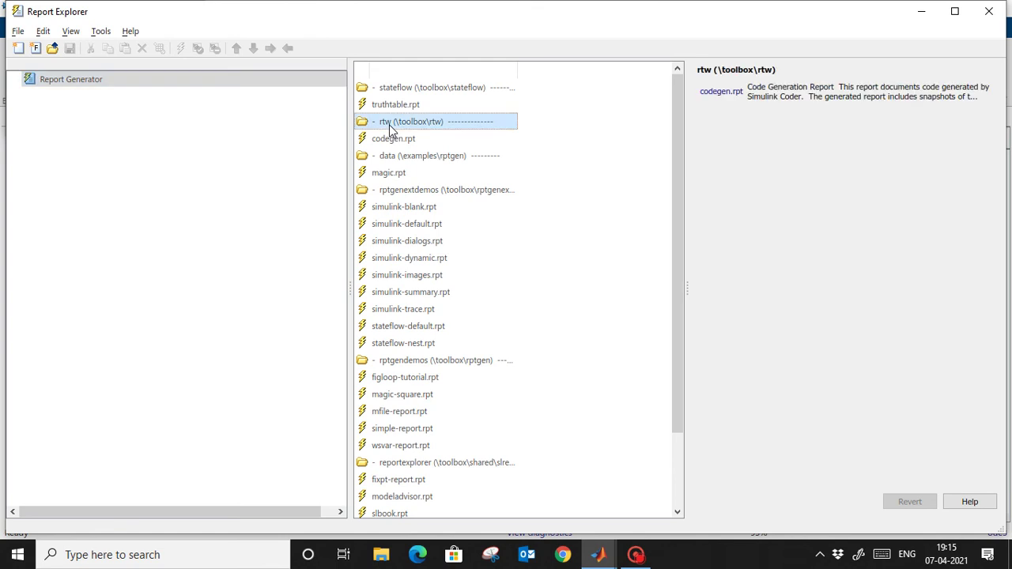
{"action": "mouse_move", "coordinate": [390, 129]}
{"action": "left_mouse_down"}
{"action": "mouse_move", "coordinate": [176, 129]}
{"action": "mouse_move", "coordinate": [402, 125]}
{"action": "left_mouse_up"}
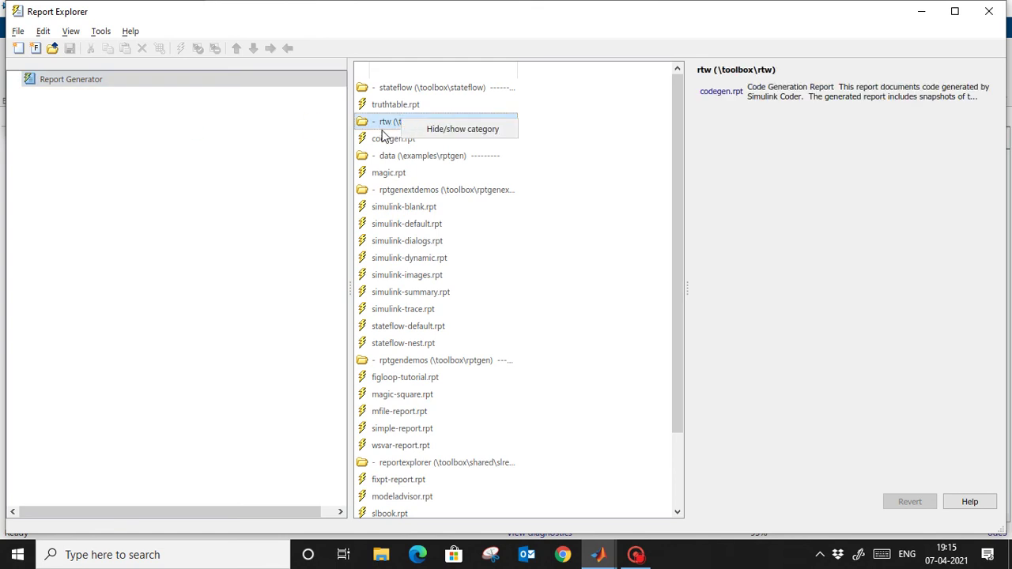
{"action": "left_click", "coordinate": [386, 140]}
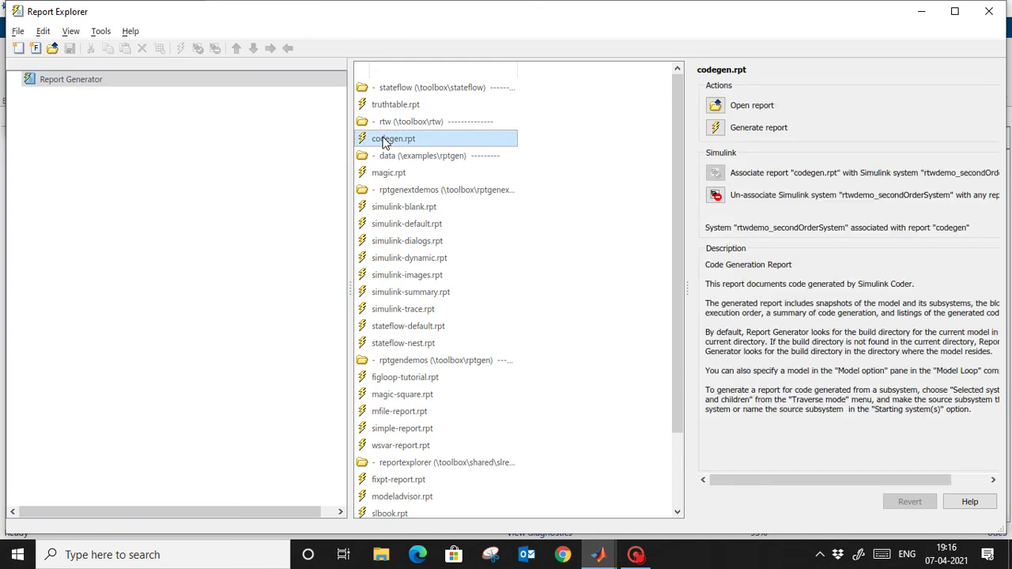
{"action": "left_click", "coordinate": [427, 196]}
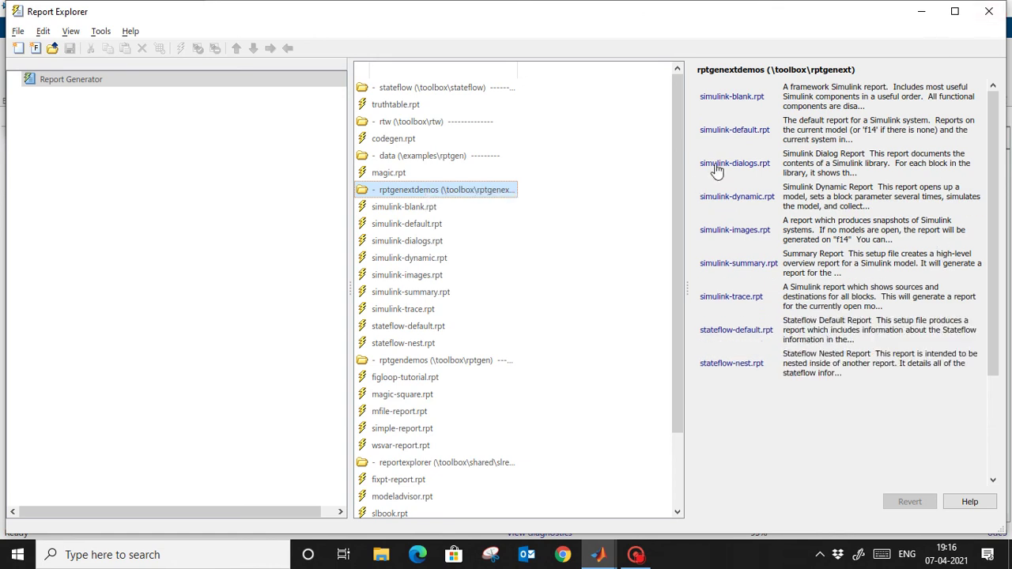
{"action": "left_click", "coordinate": [922, 13]}
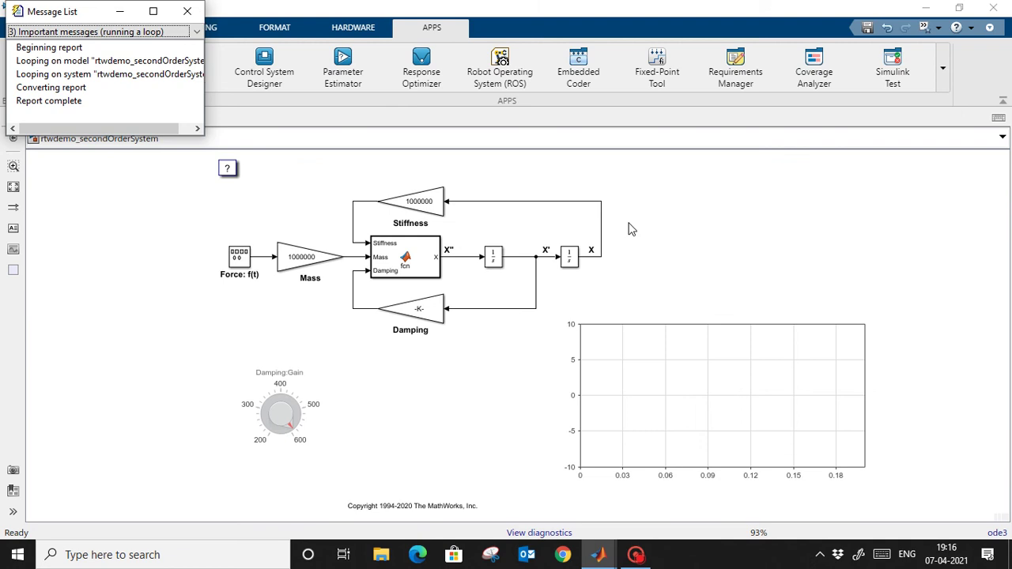
{"action": "left_click", "coordinate": [188, 12]}
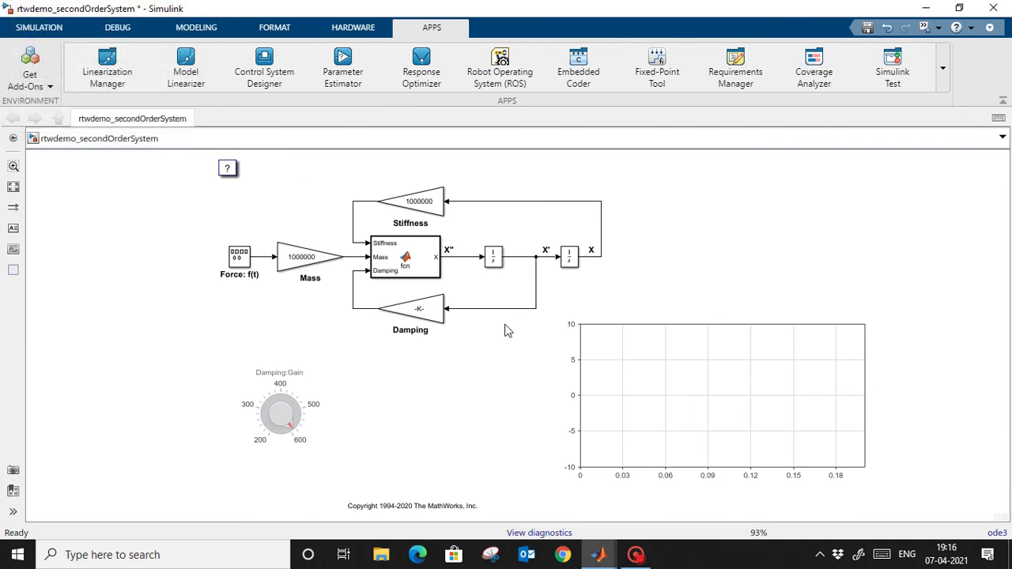
Switch to MATLAB and open the codegen_html_files folder inside RTWtune.
{"action": "key", "text": "alt+Tab"}
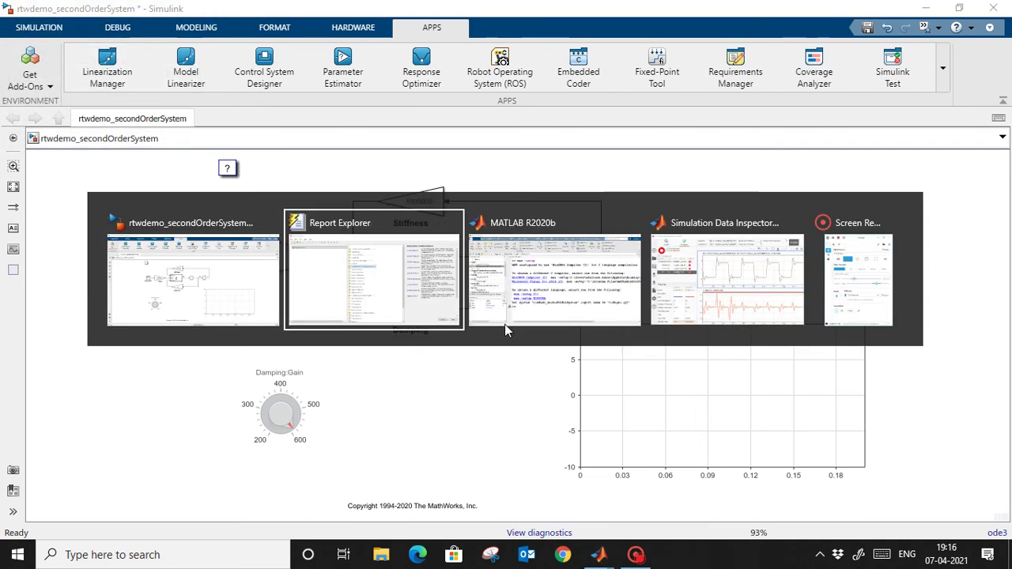
{"action": "left_click", "coordinate": [505, 323]}
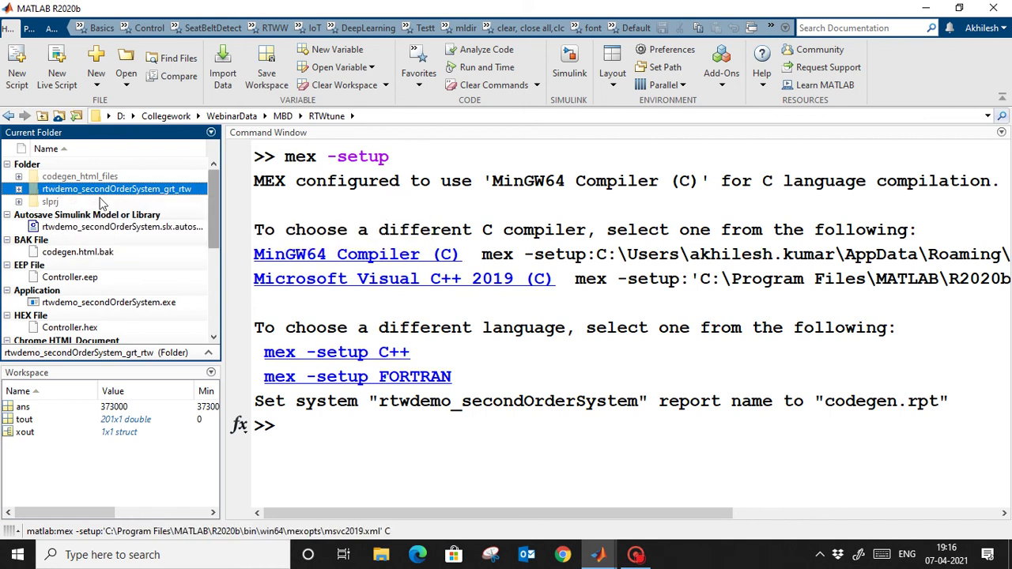
{"action": "double_click", "coordinate": [57, 177]}
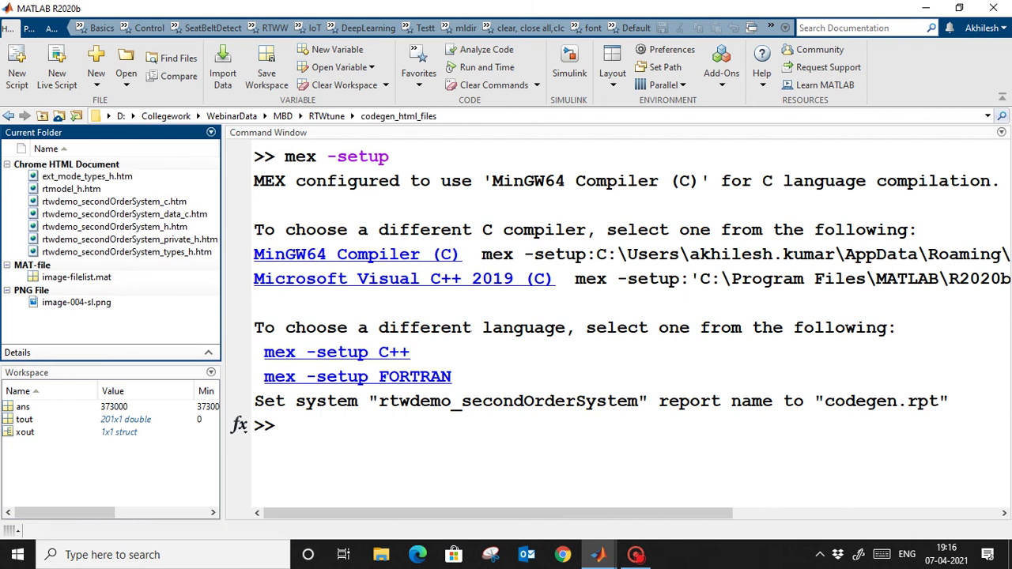
Clear the MATLAB Command Window with the clc command.
{"action": "left_click", "coordinate": [277, 425]}
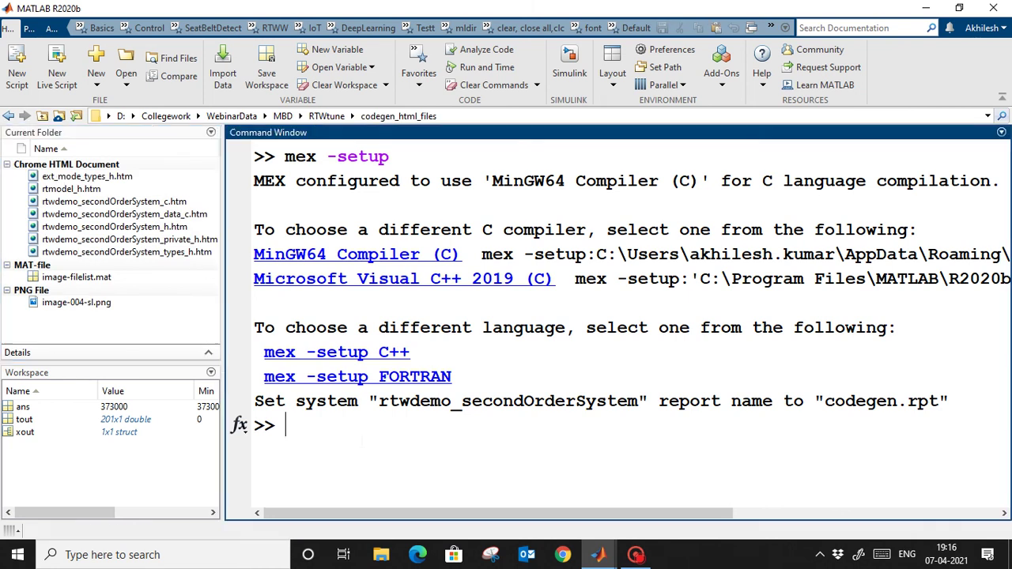
{"action": "type", "text": "clc"}
{"action": "key", "text": "Return"}
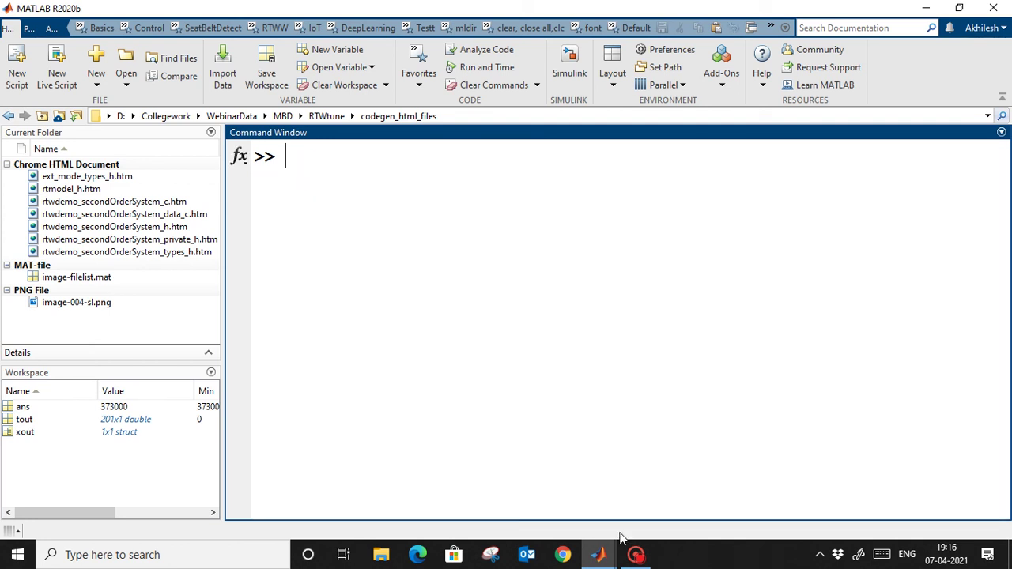
{"action": "left_click", "coordinate": [636, 555]}
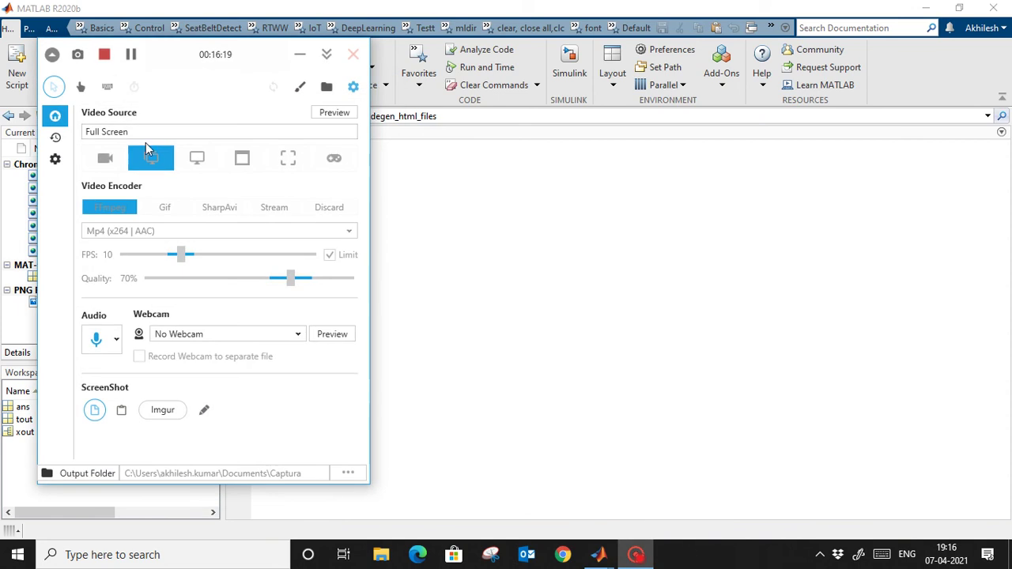